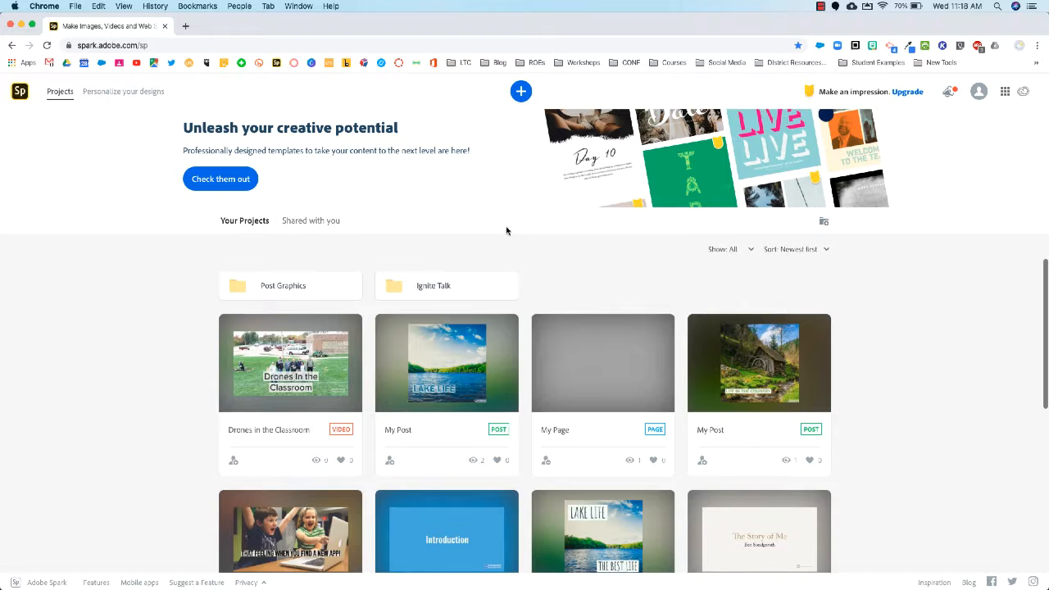
Step: Create a new video project from scratch, skipping the story title and the story templates
click(522, 91)
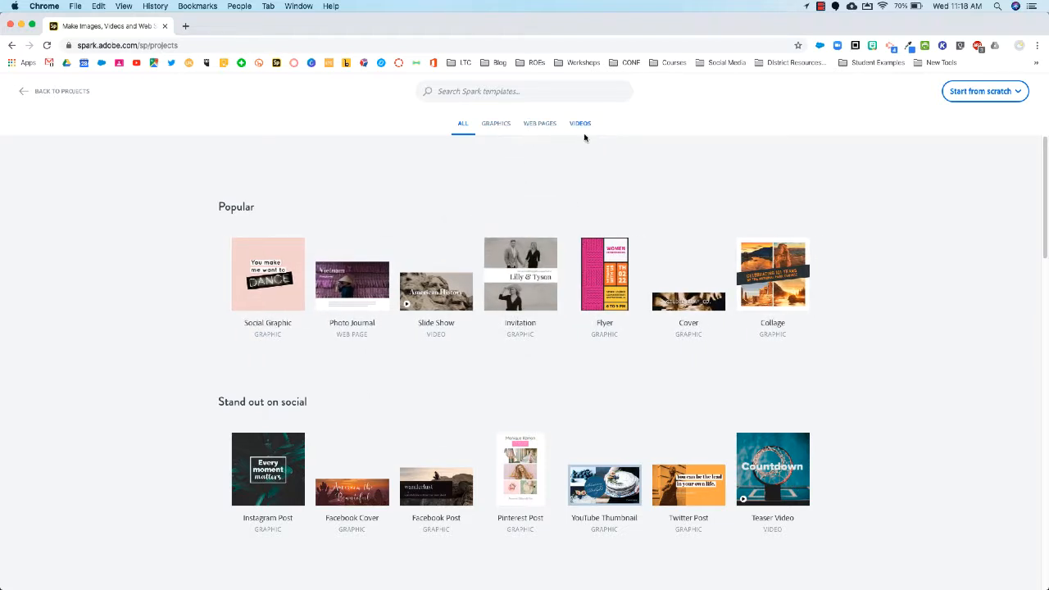
click(990, 96)
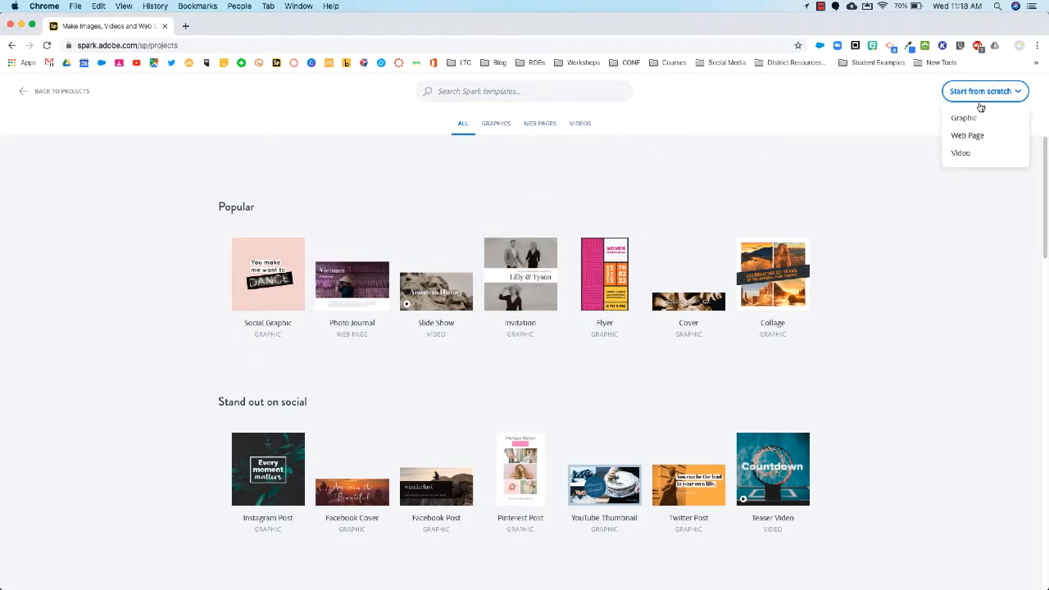
click(962, 153)
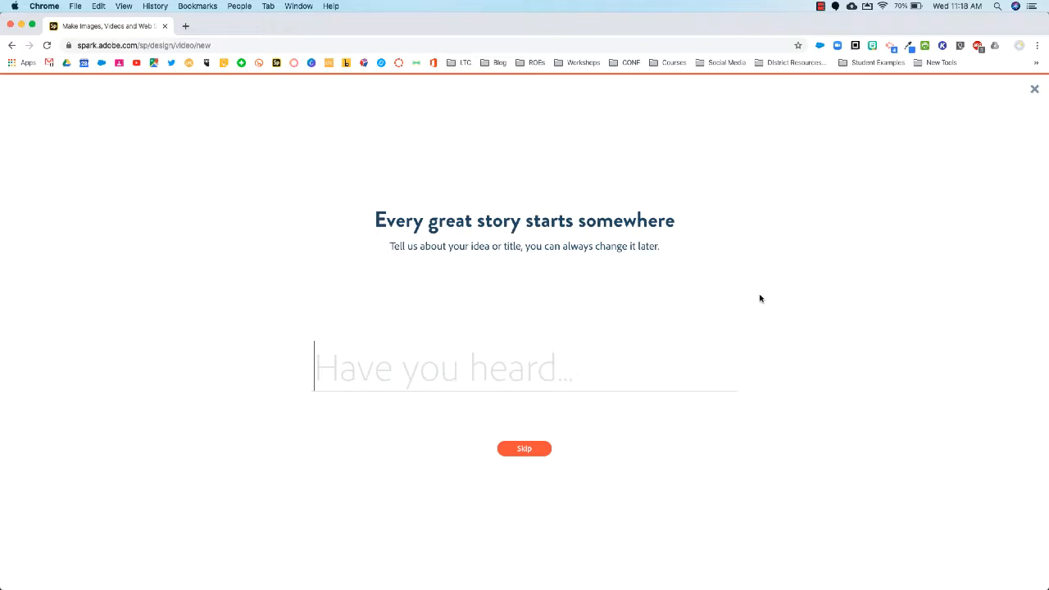
click(531, 456)
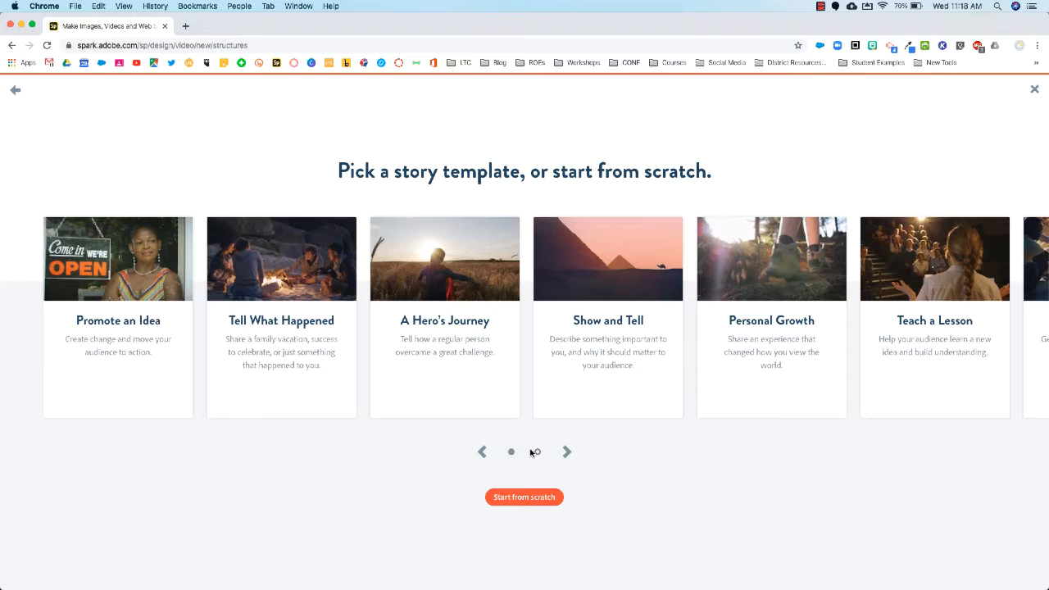
click(525, 497)
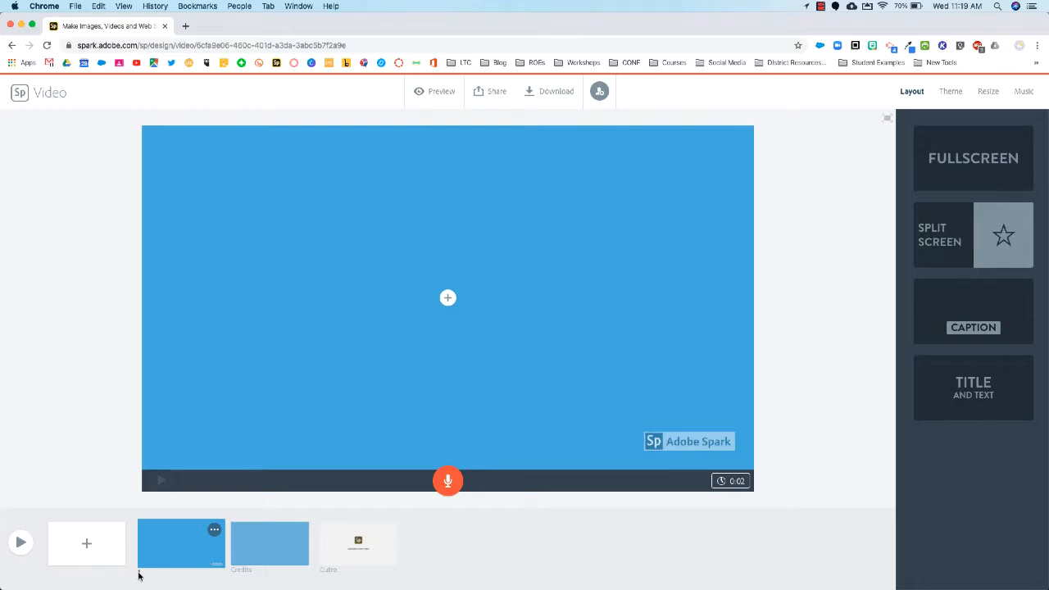
Step: Search the free photos for "Golf" and add the photo of the golfer in a yellow shirt to the first slide
click(448, 300)
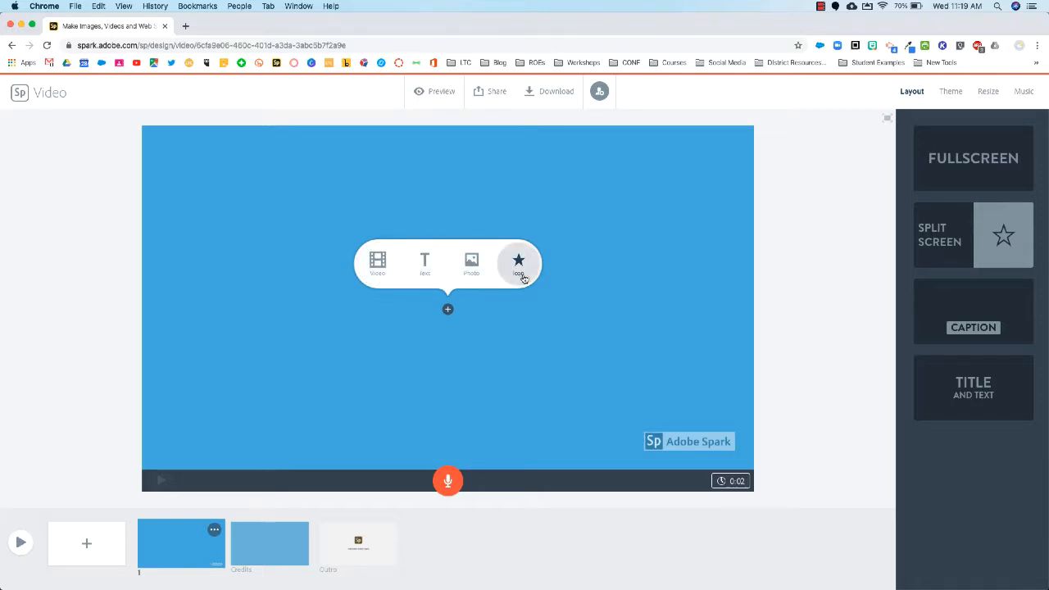
click(472, 272)
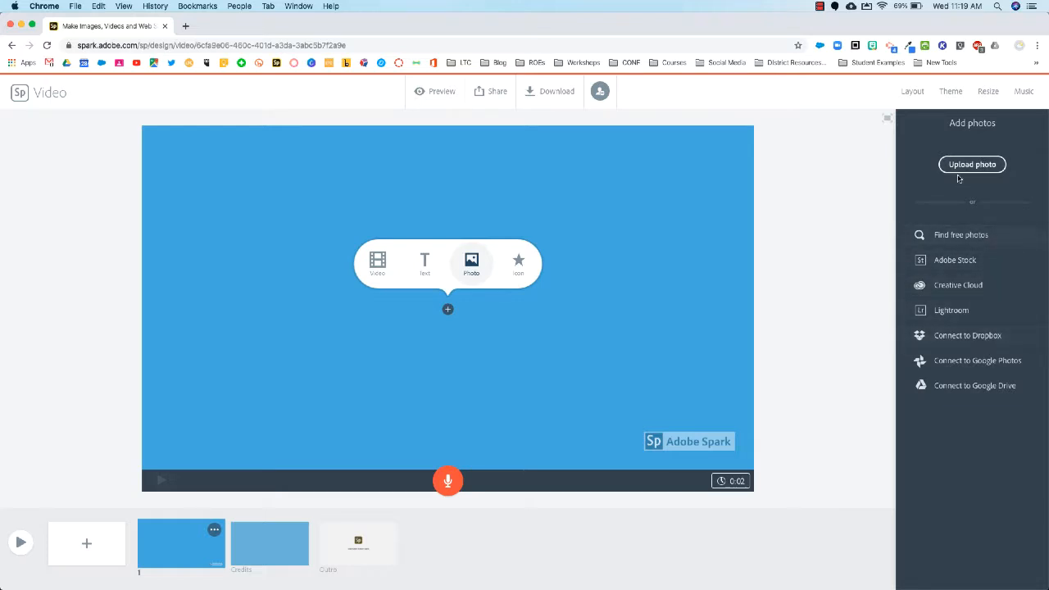
click(948, 238)
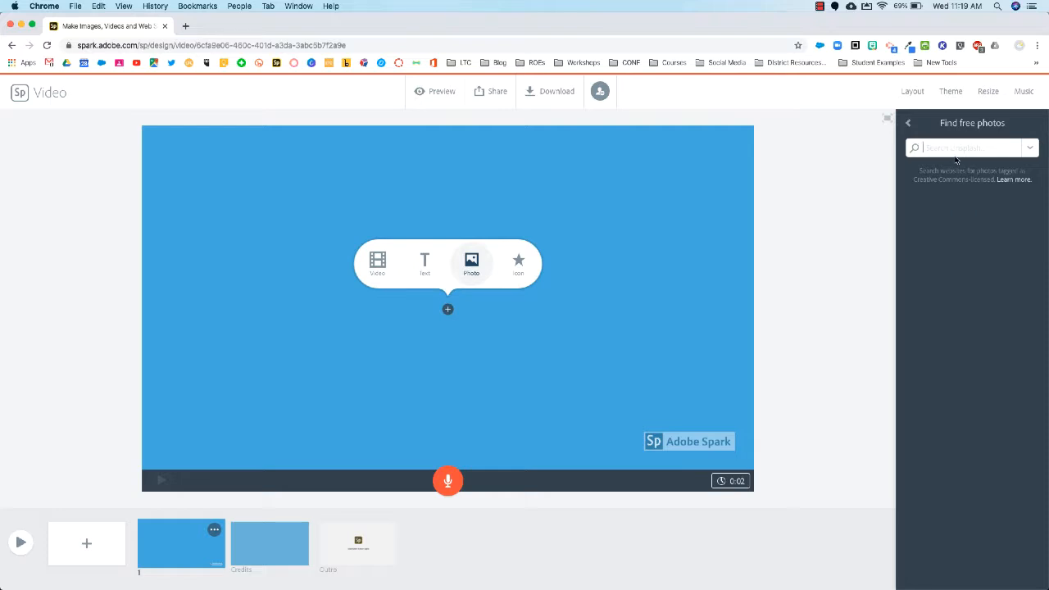
text(Golf)
key(Return)
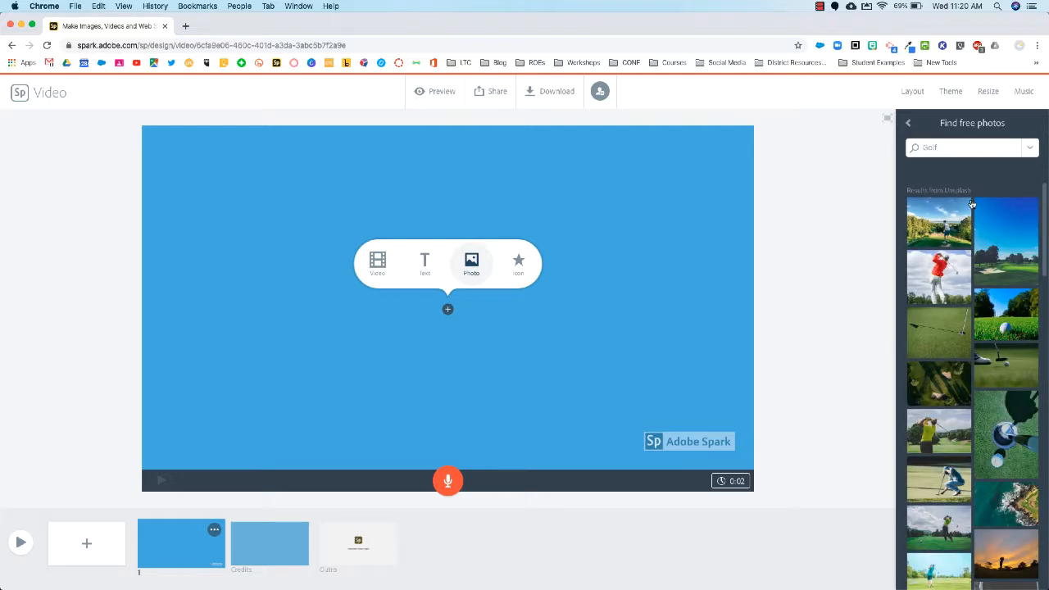
scroll(984, 315, down, 5)
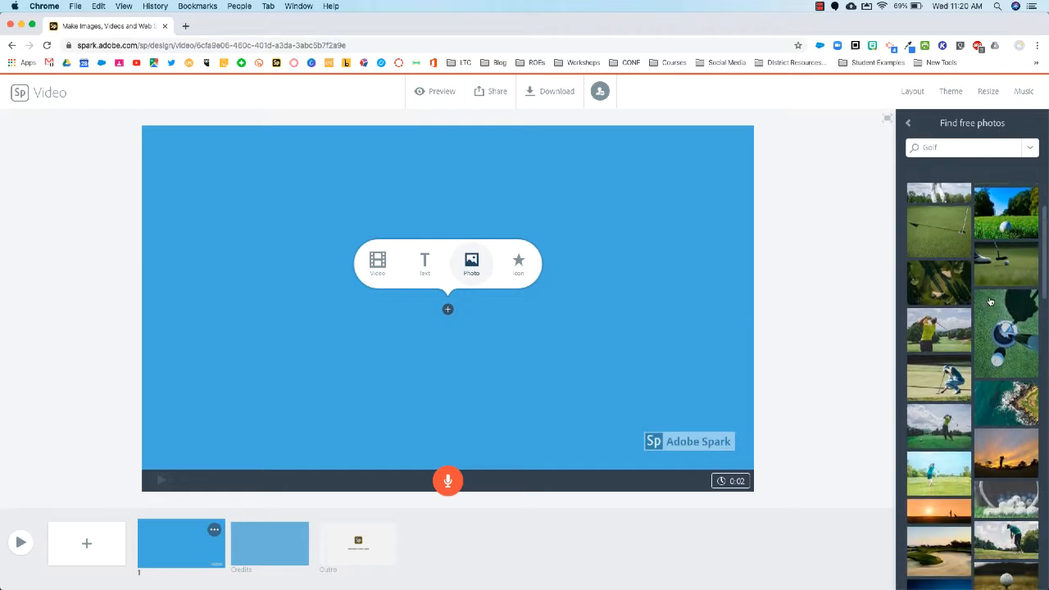
scroll(990, 301, down, 1)
scroll(985, 302, up, 1)
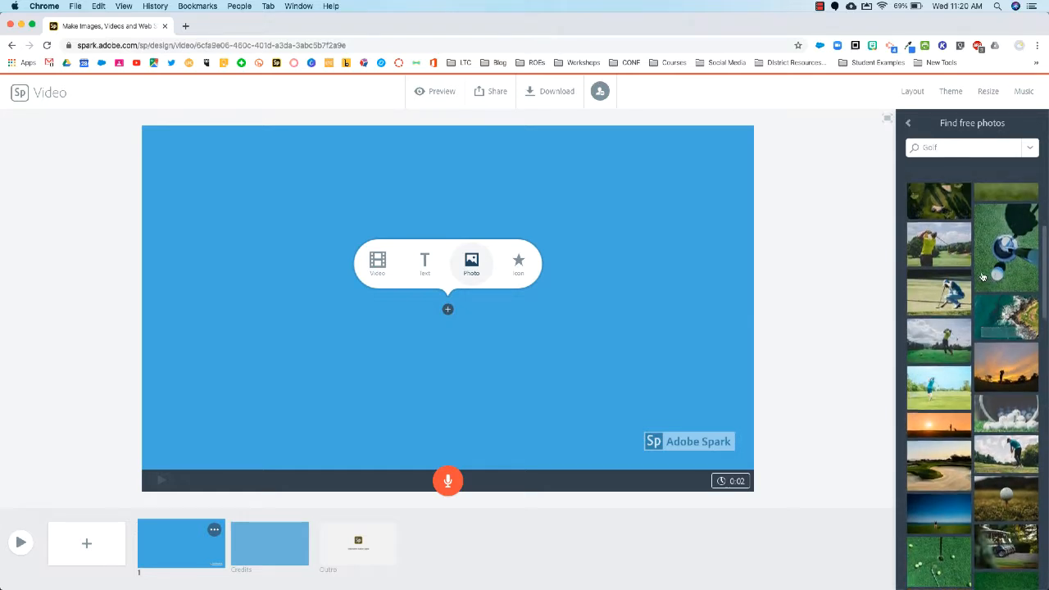
click(955, 278)
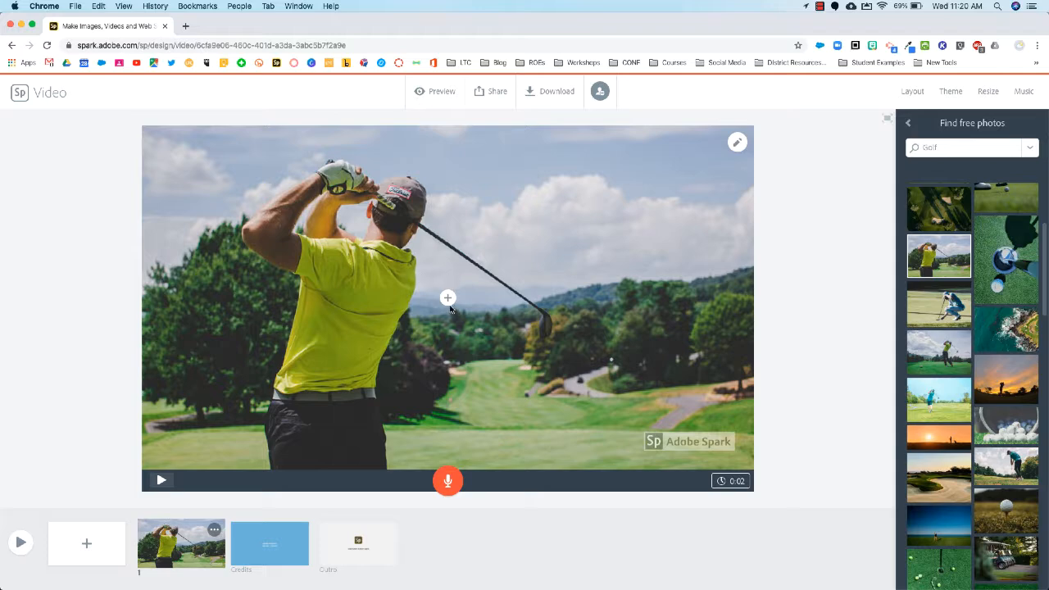
Step: Add the text "First Slide" over the golf photo, trying a smaller text size before restoring the larger one
click(450, 302)
click(424, 261)
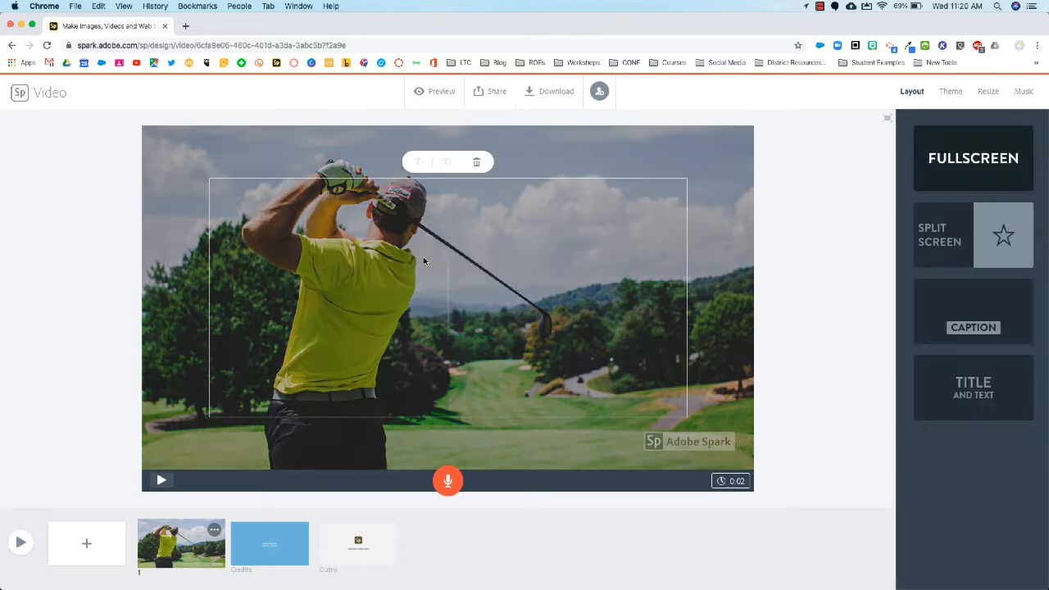
text(First Slide)
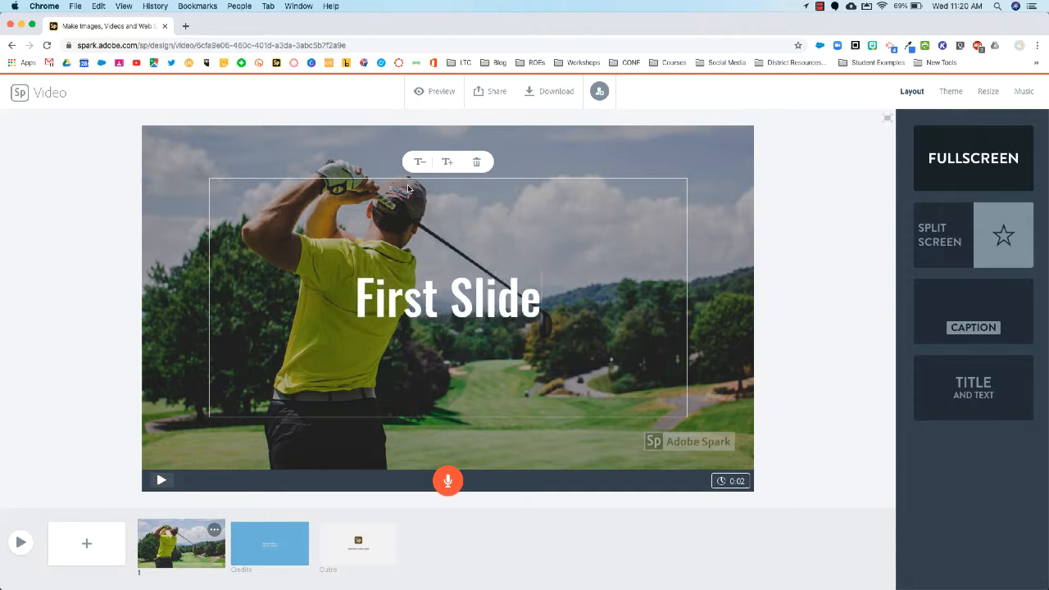
click(421, 162)
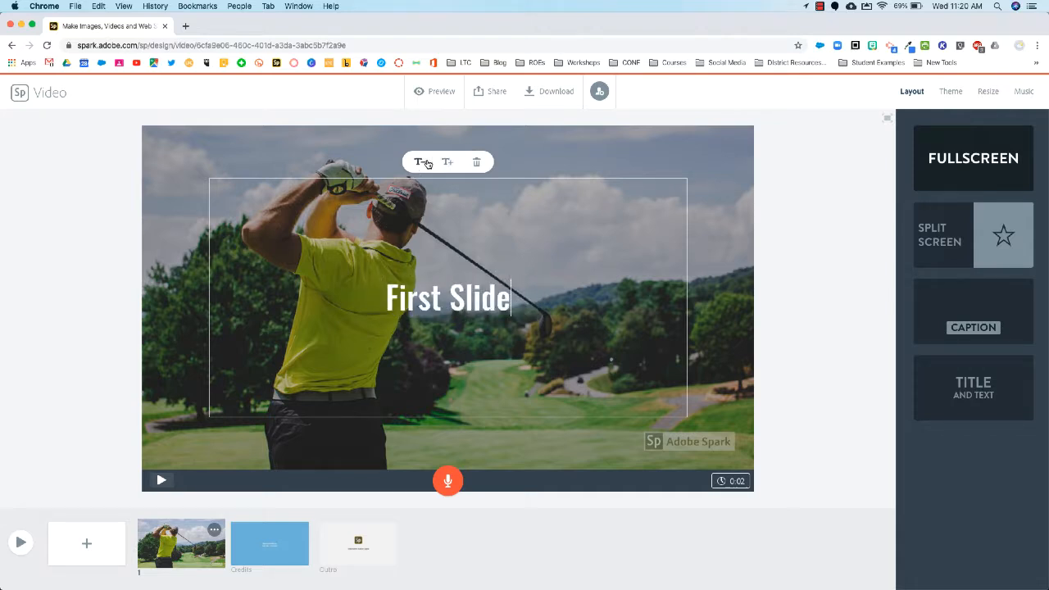
click(446, 162)
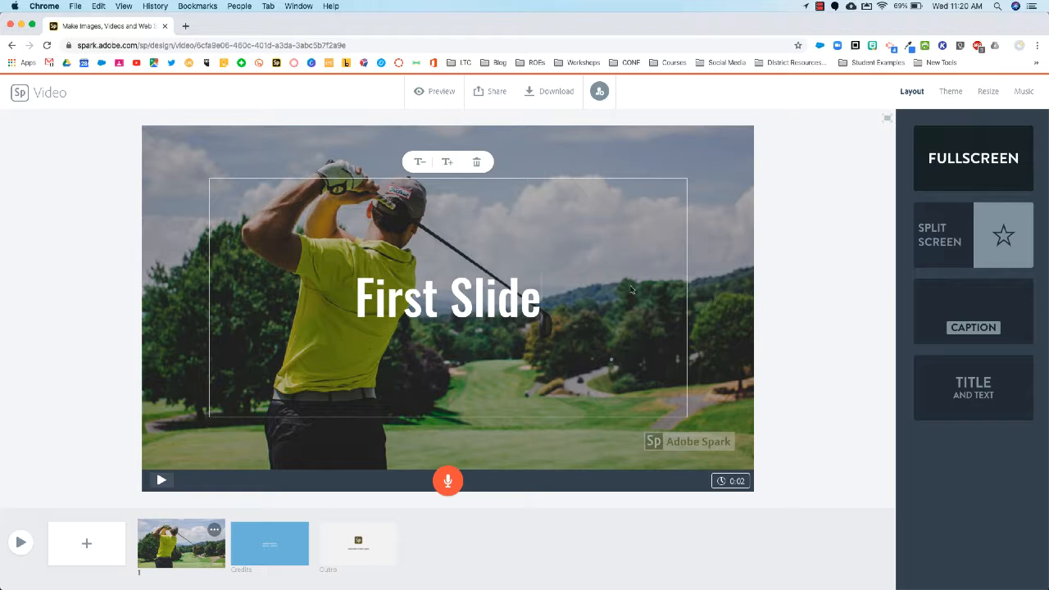
Step: Try the split screen and caption layouts on the first slide, finishing with split screen
click(971, 246)
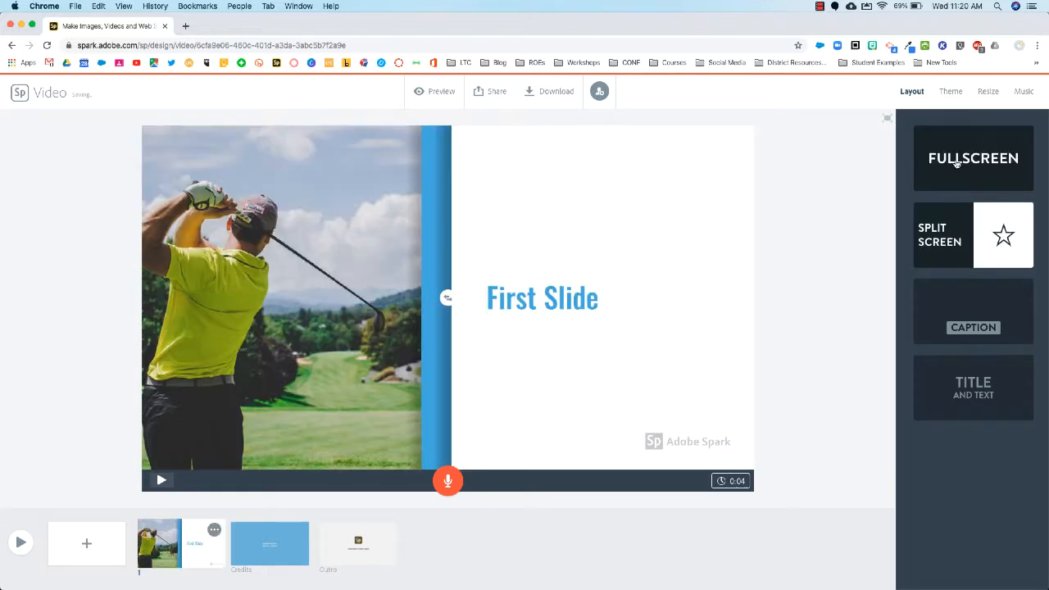
click(998, 297)
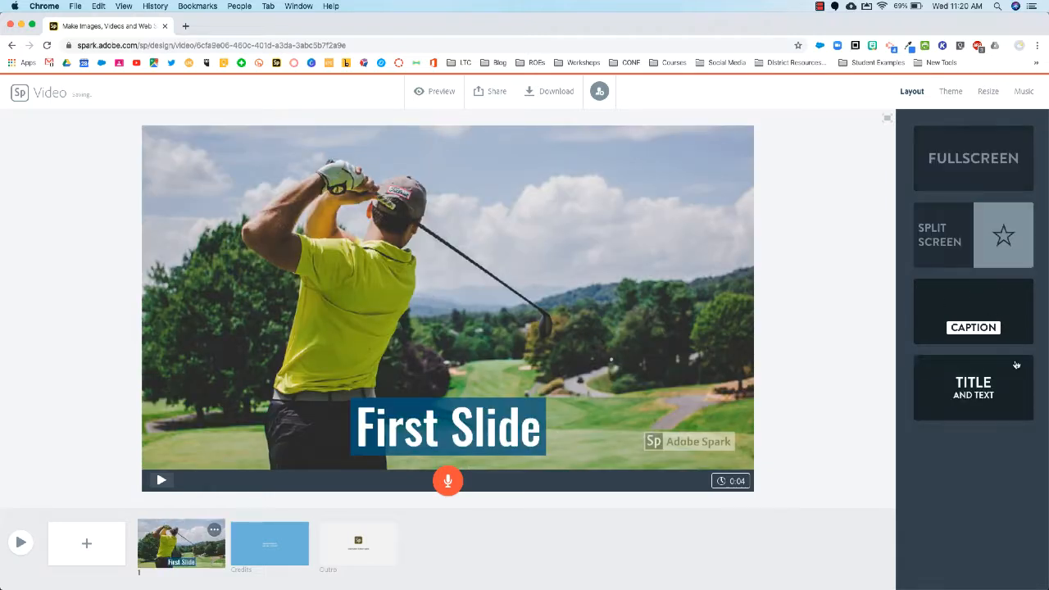
click(997, 264)
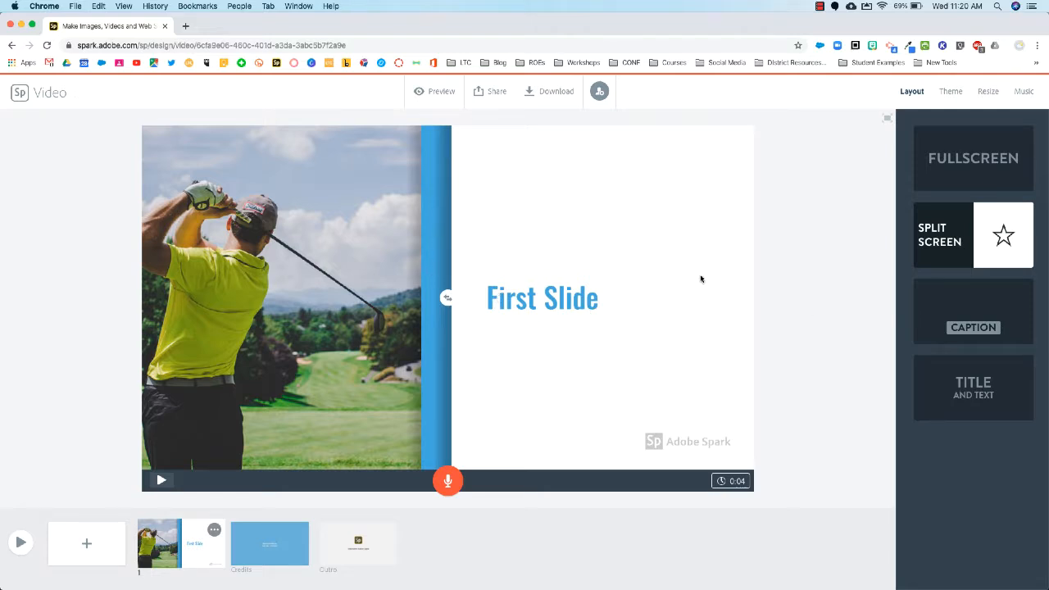
Step: Try other colours of the Tidal theme, and apply the Focus theme to the video
click(950, 94)
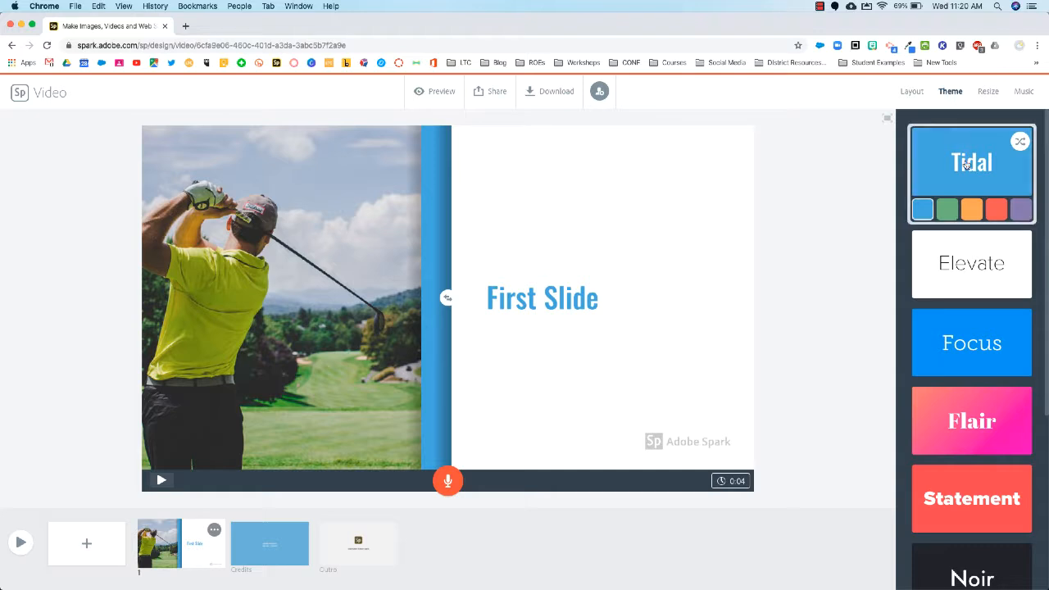
click(948, 211)
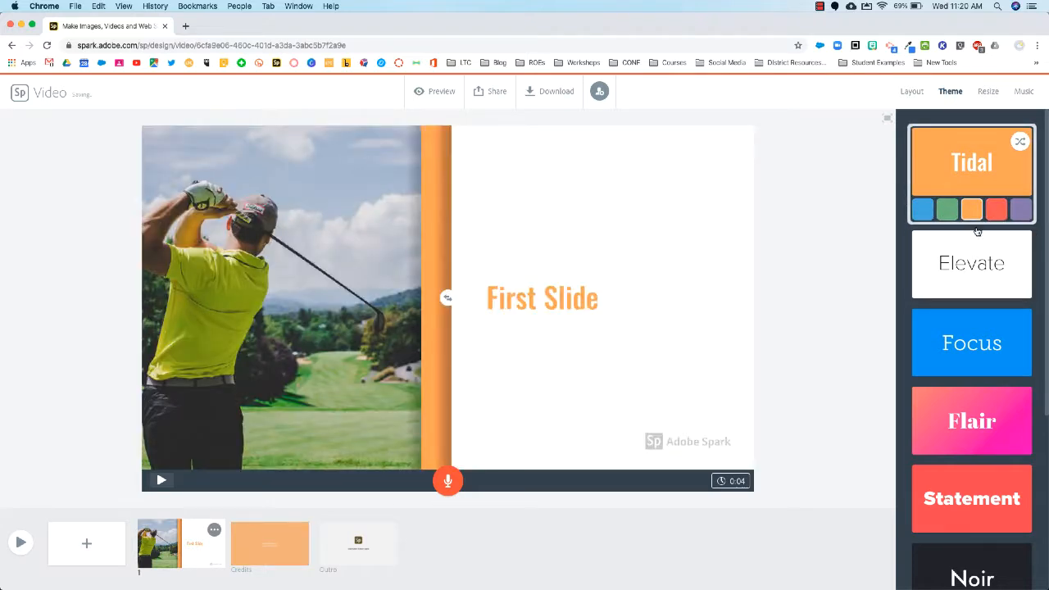
click(977, 358)
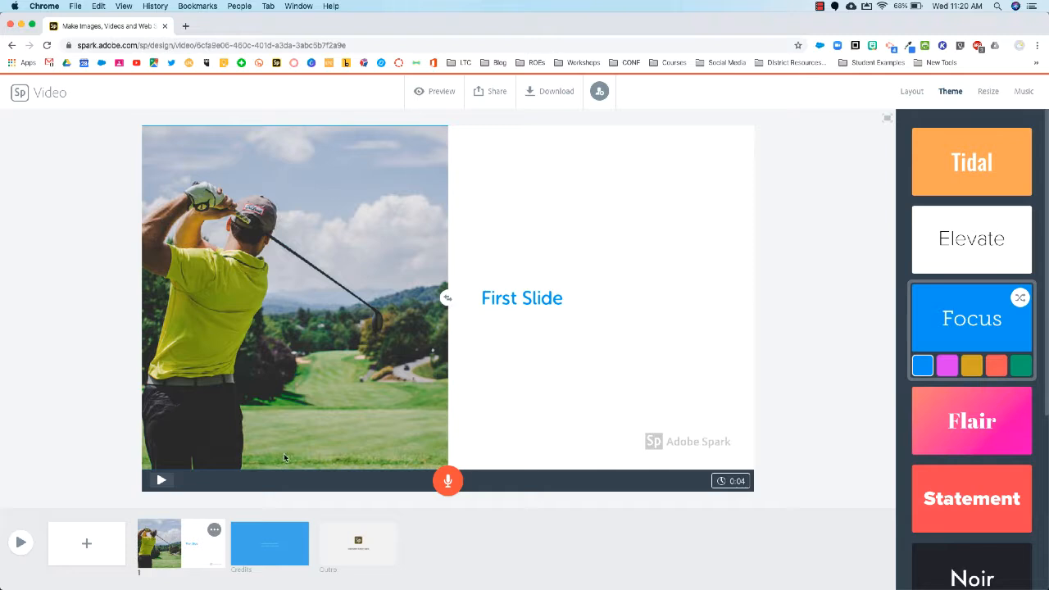
Step: Add a blank second slide, show its layout choices and open its content options
click(89, 550)
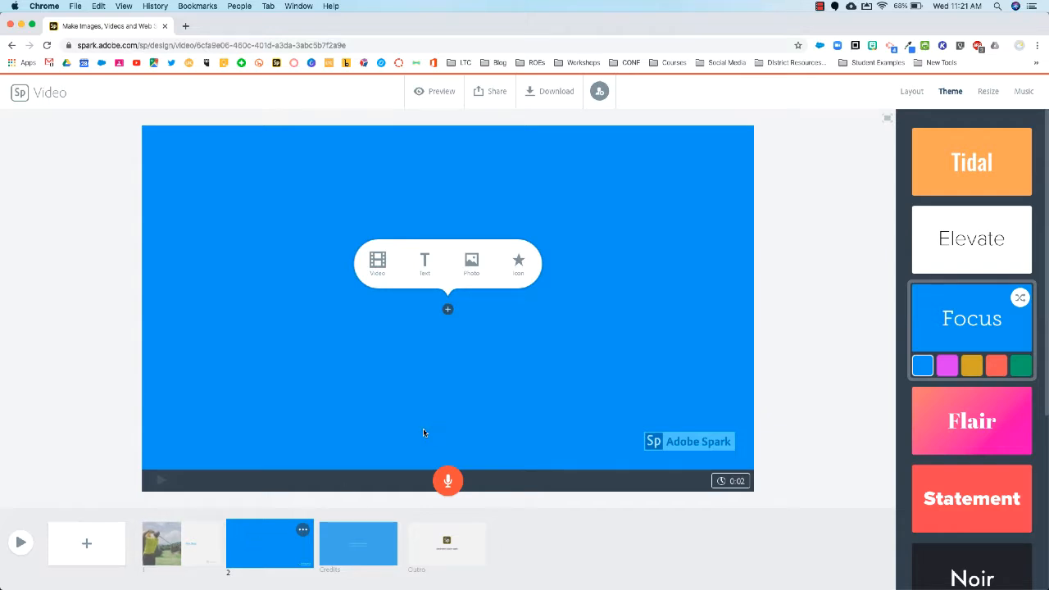
click(913, 92)
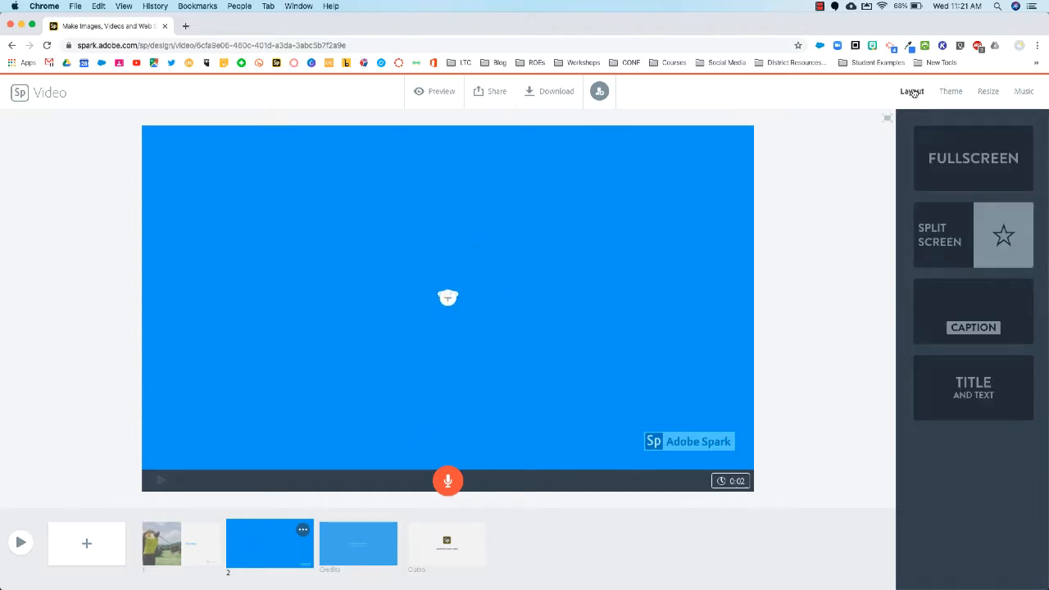
click(447, 297)
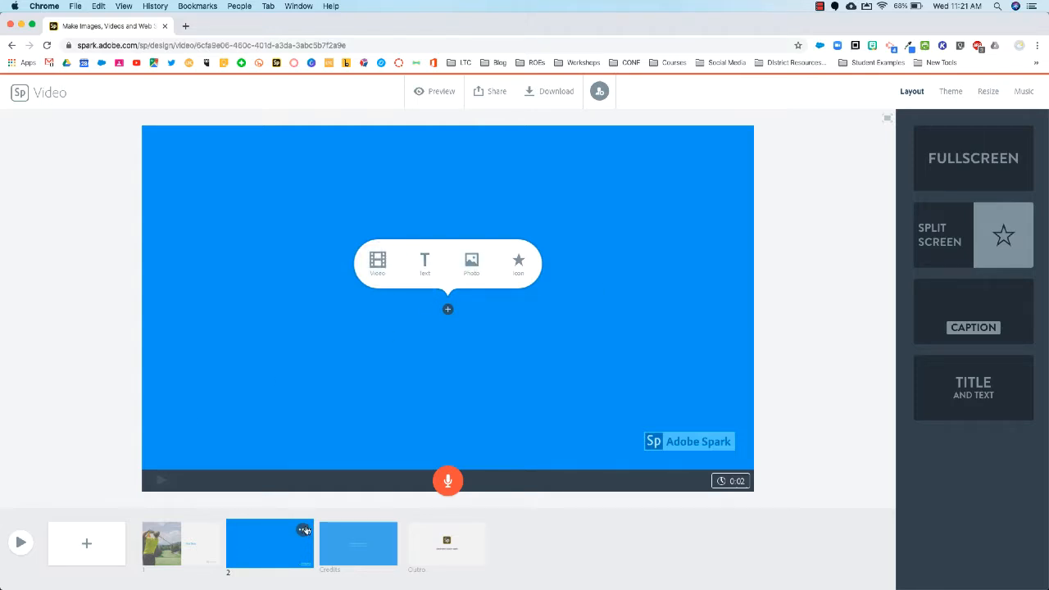
Step: Record a voice narration on the first slide, and remove that narration again
click(174, 549)
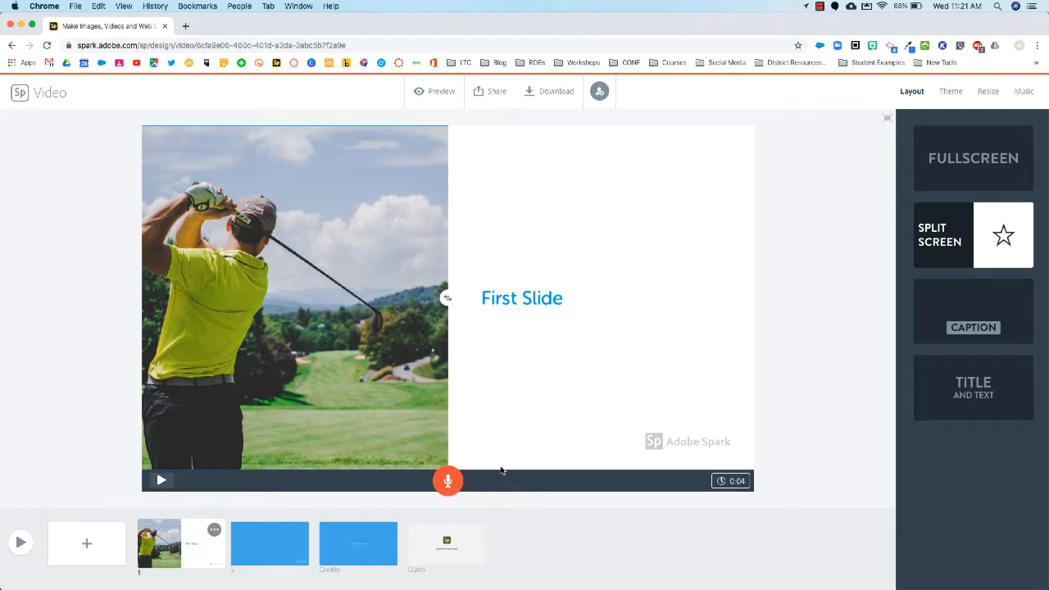
click(449, 482)
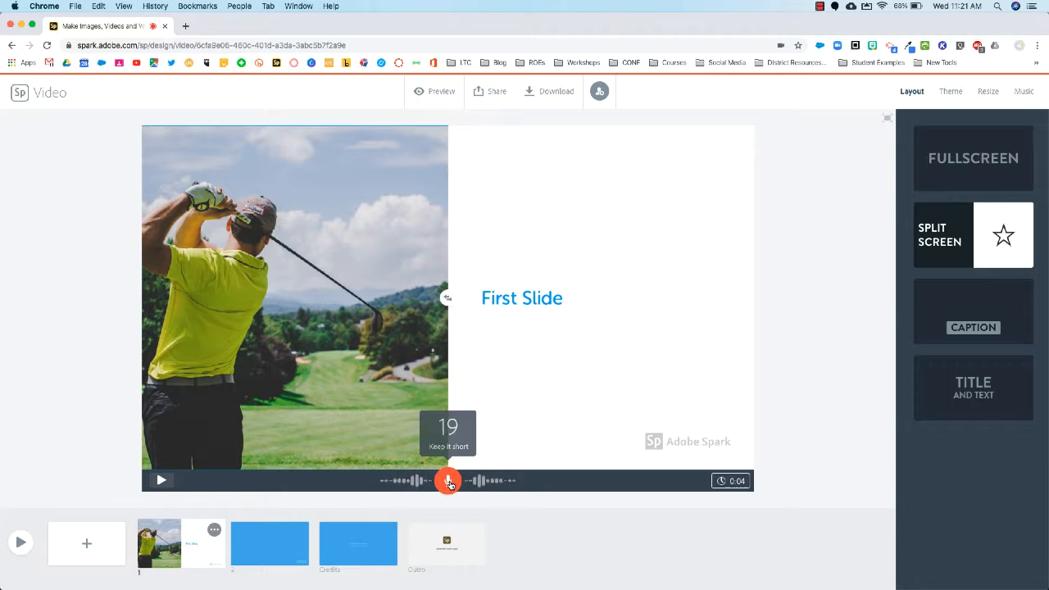
drag(449, 484, 447, 482)
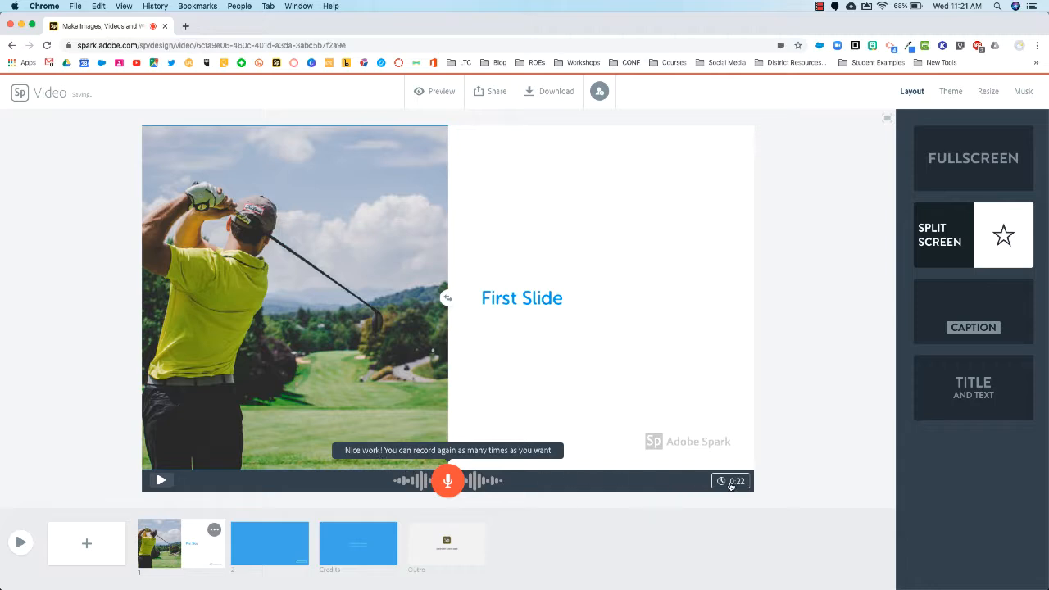
mouse_move(738, 487)
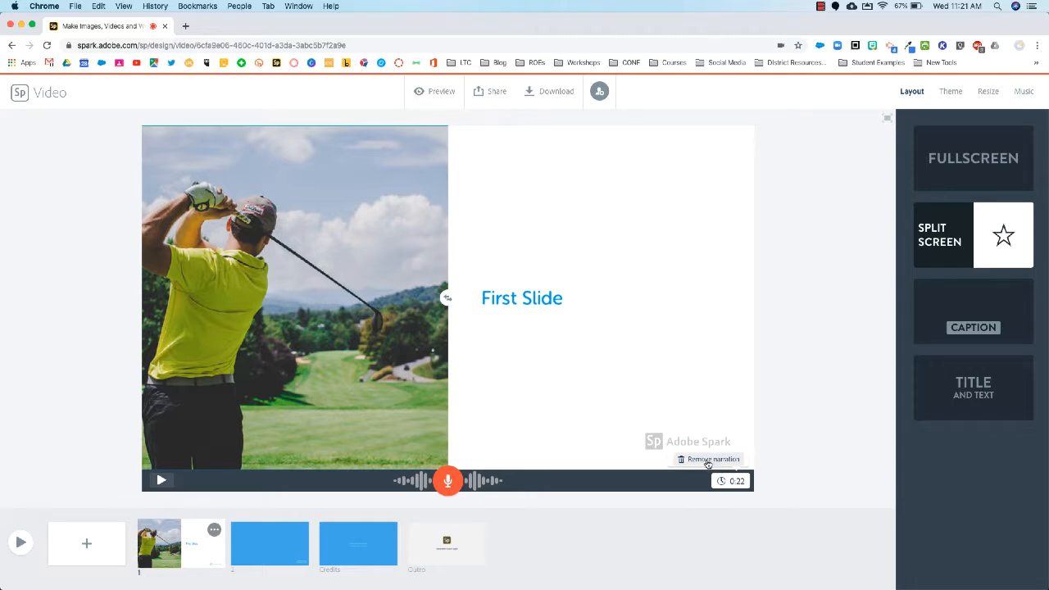
click(708, 461)
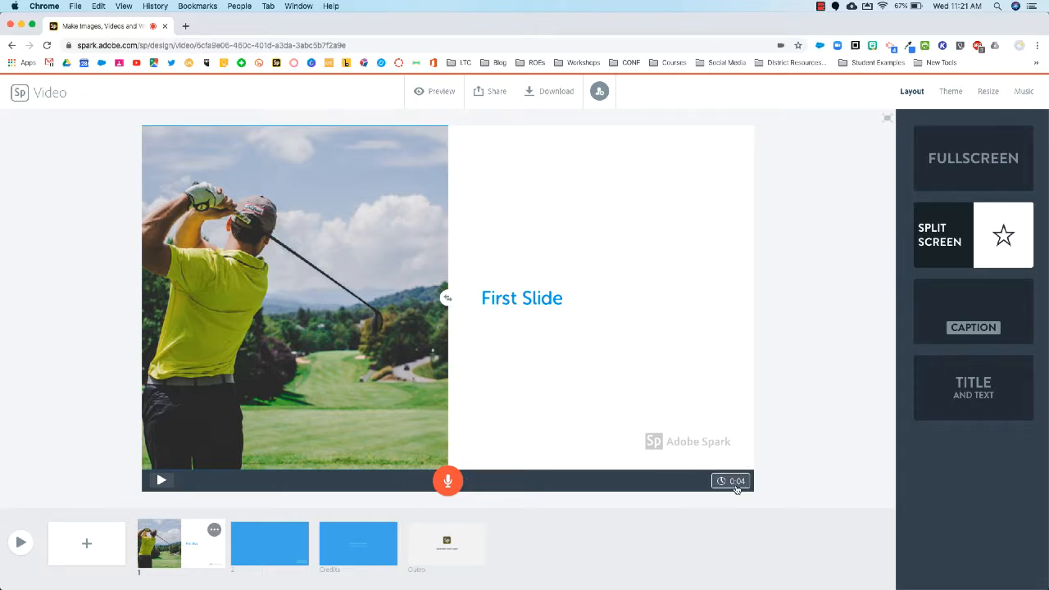
Step: Lengthen the first slide's display duration to about 7 seconds and fine-tune it
click(736, 483)
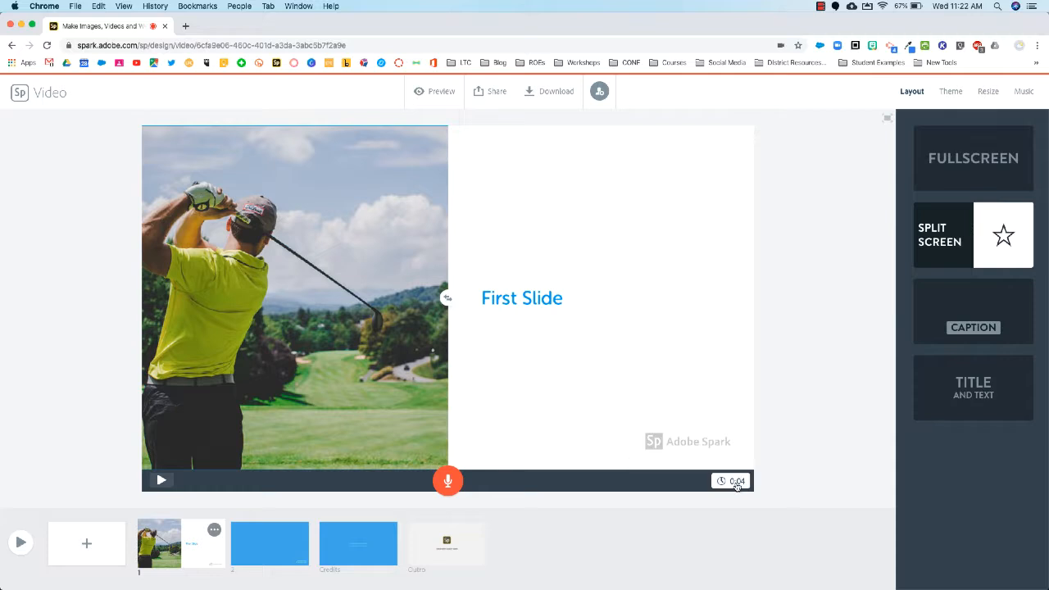
drag(645, 460, 656, 464)
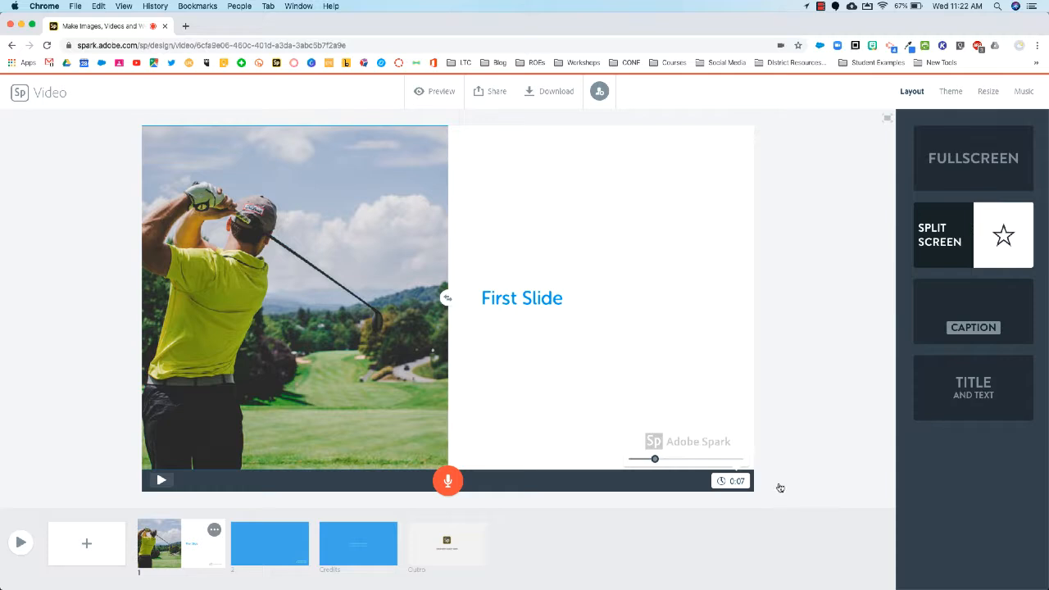
drag(655, 463, 652, 464)
mouse_move(653, 464)
mouse_down()
mouse_move(746, 467)
mouse_move(652, 462)
mouse_up()
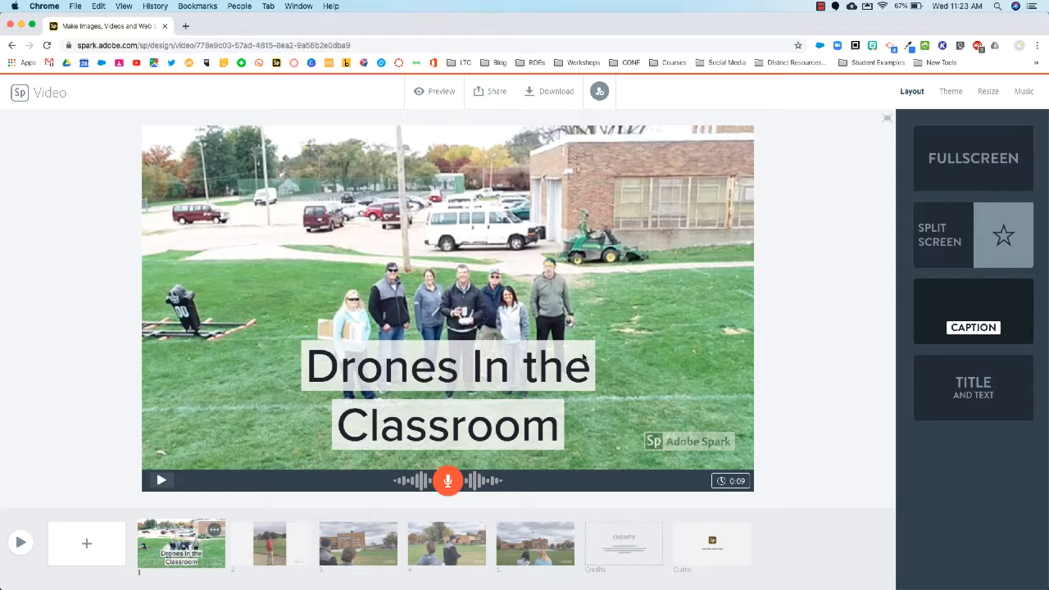
Step: Play back the narrated opening slide of the "Drones In the Classroom" video project
mouse_move(736, 484)
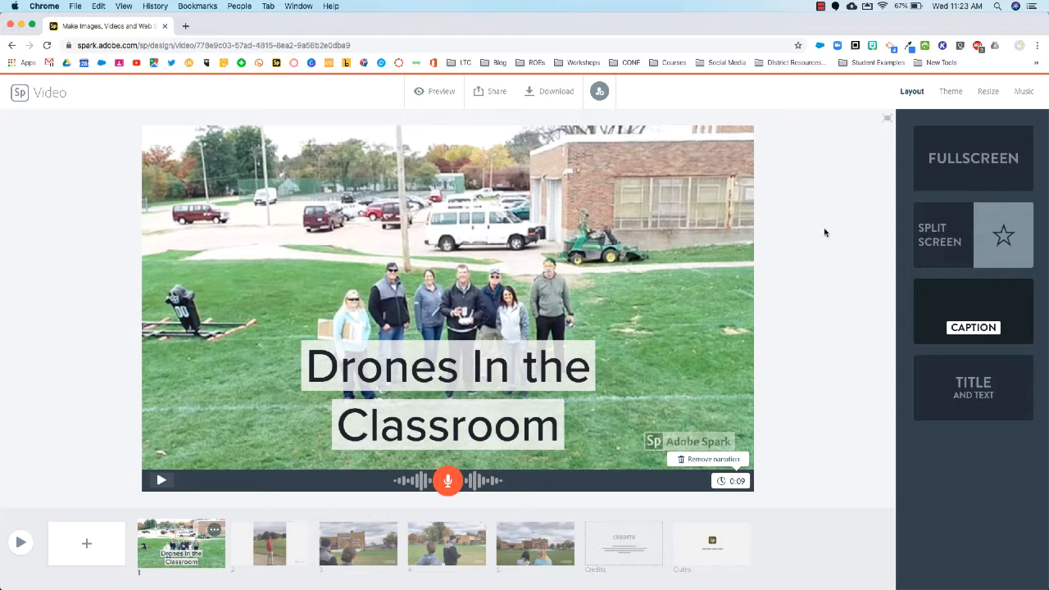
click(163, 482)
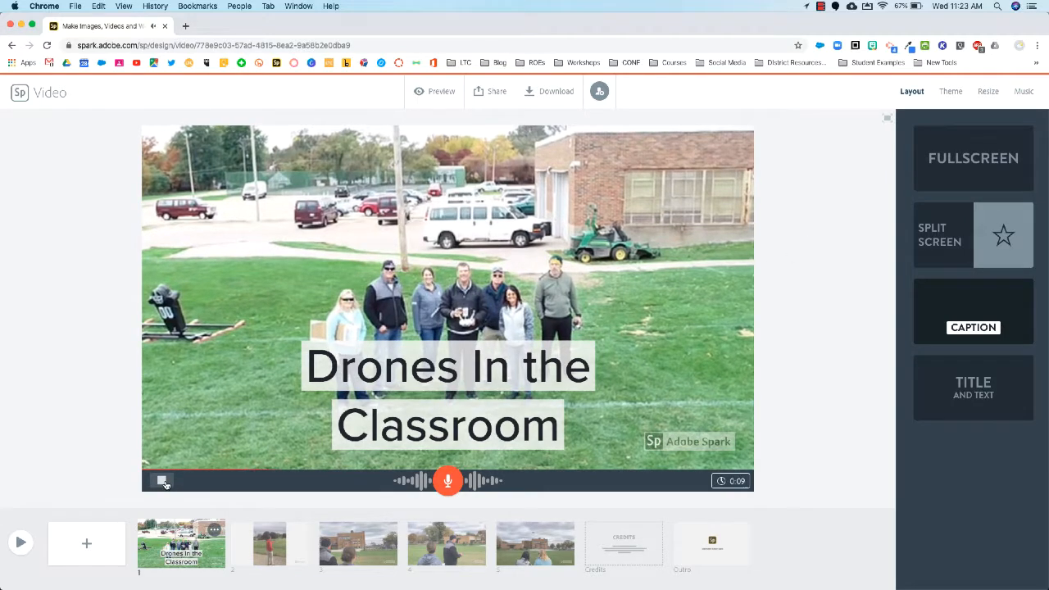
Step: Stop the first slide's playback and browse the background music tracks available for the video by mood
click(163, 482)
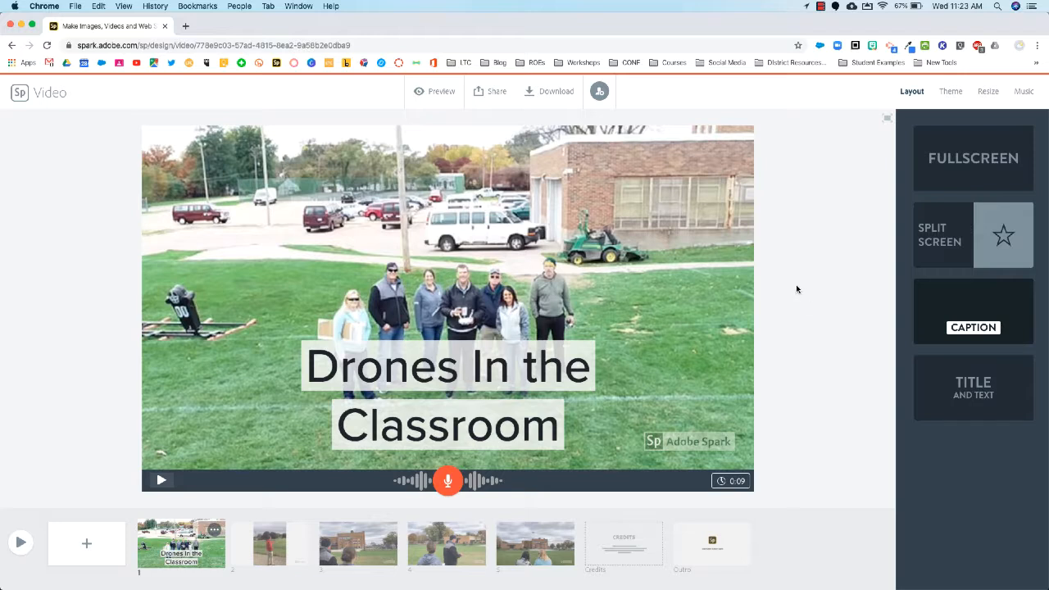
click(1025, 92)
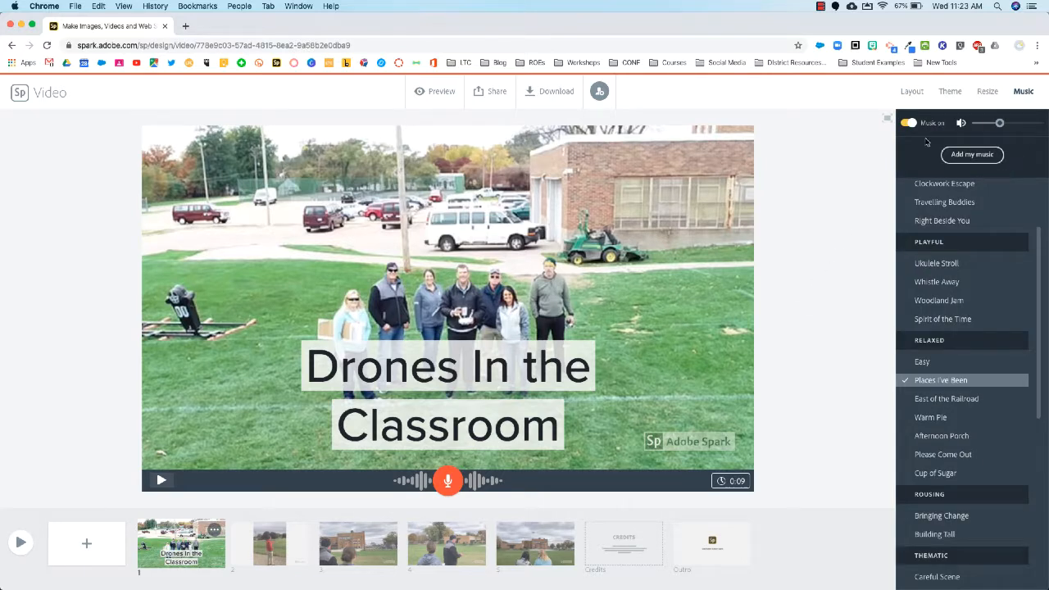
click(910, 123)
scroll(997, 353, down, 2)
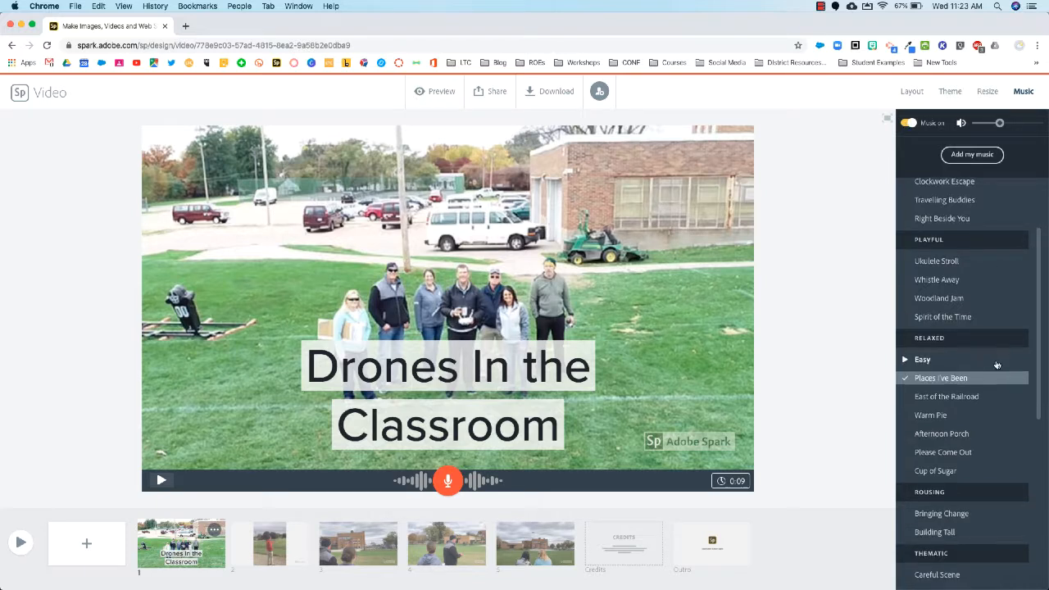
scroll(998, 351, down, 8)
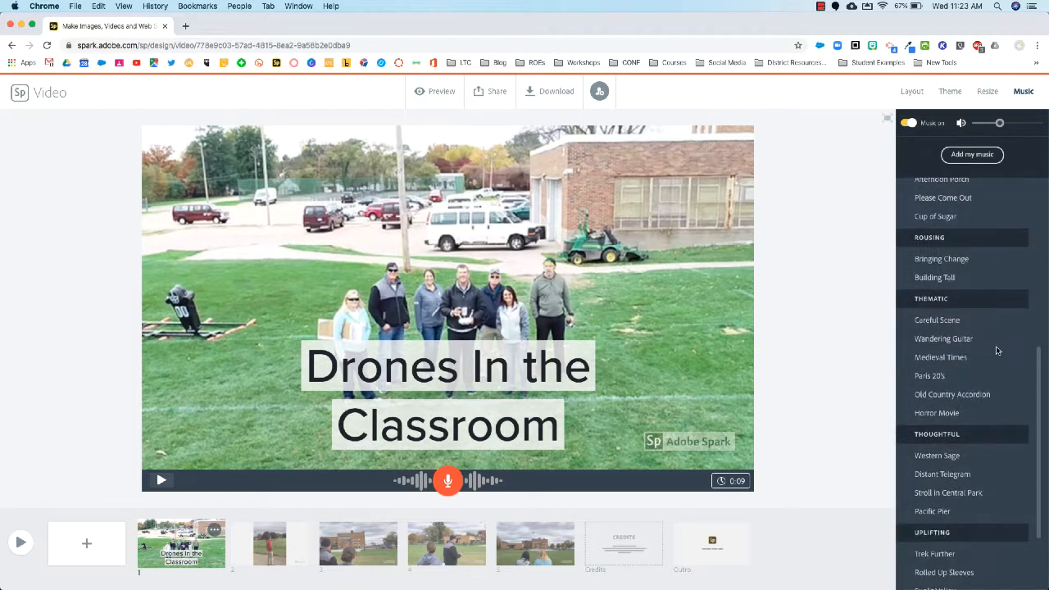
scroll(997, 352, up, 5)
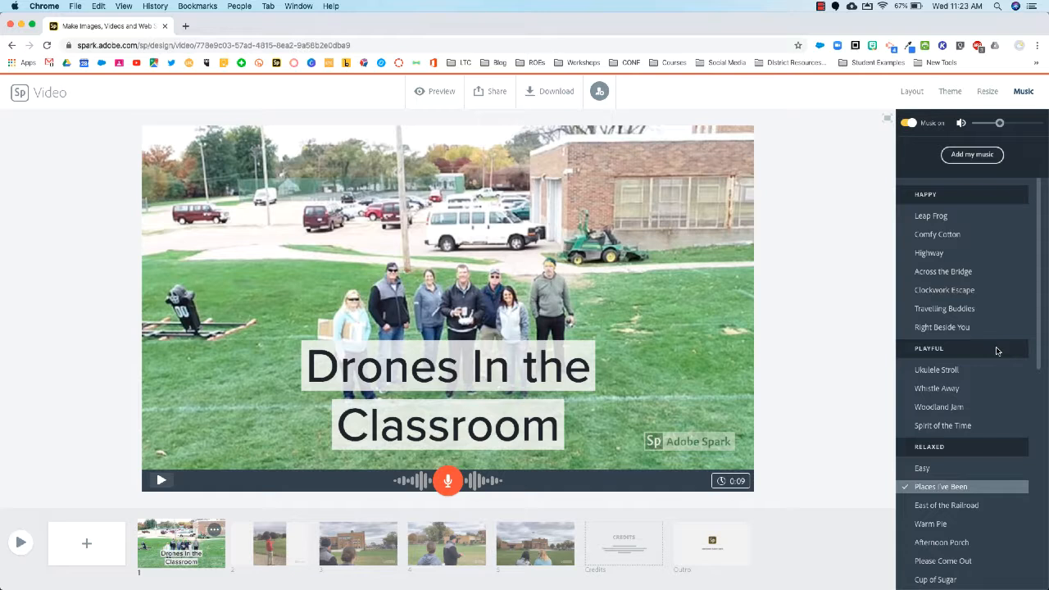
scroll(997, 353, down, 3)
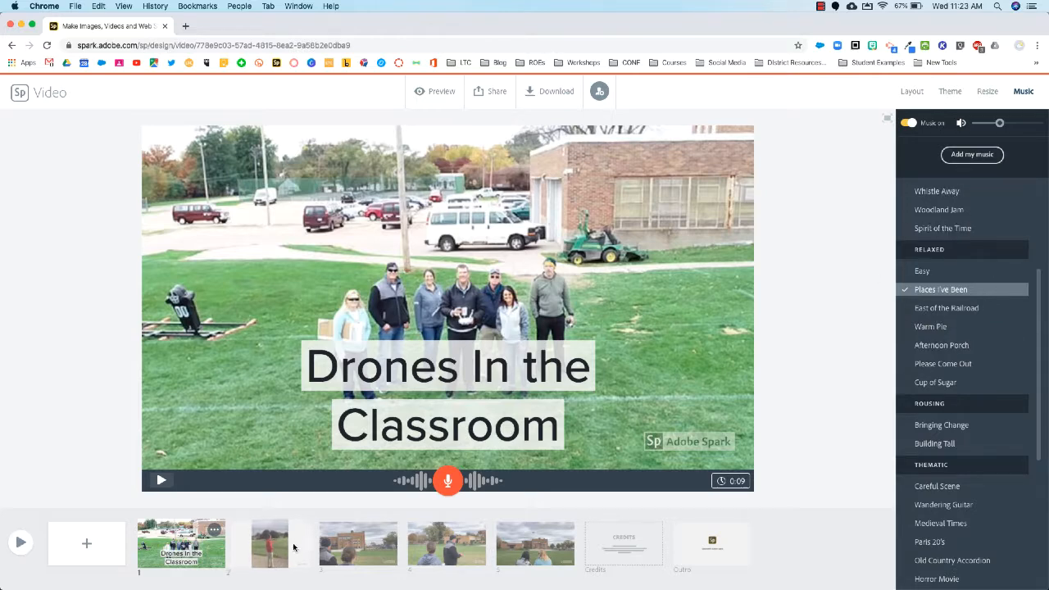
Step: Play back the video clip on the second slide and stop it partway through
click(294, 548)
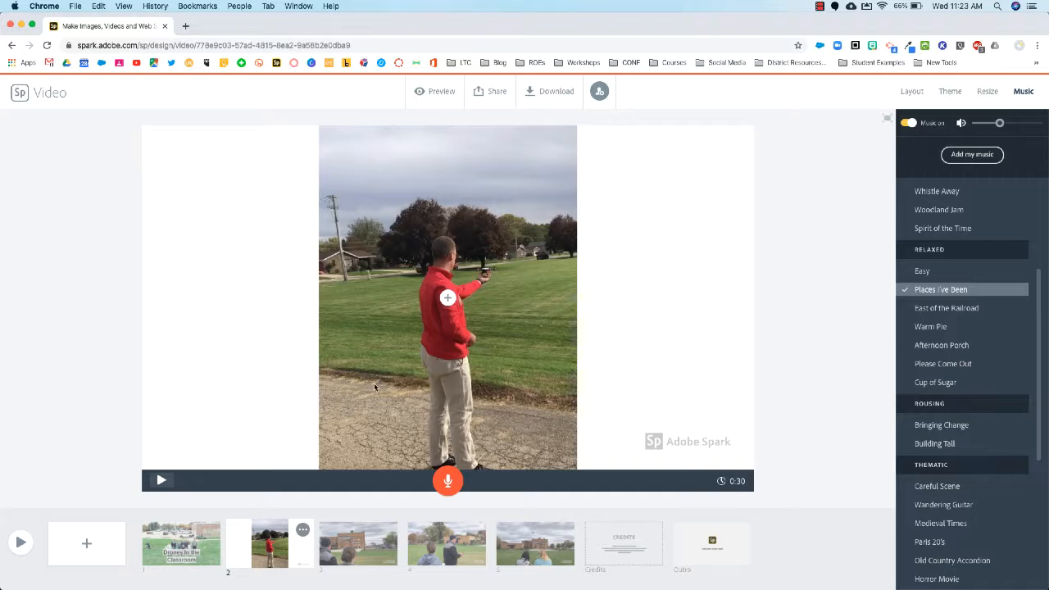
click(162, 482)
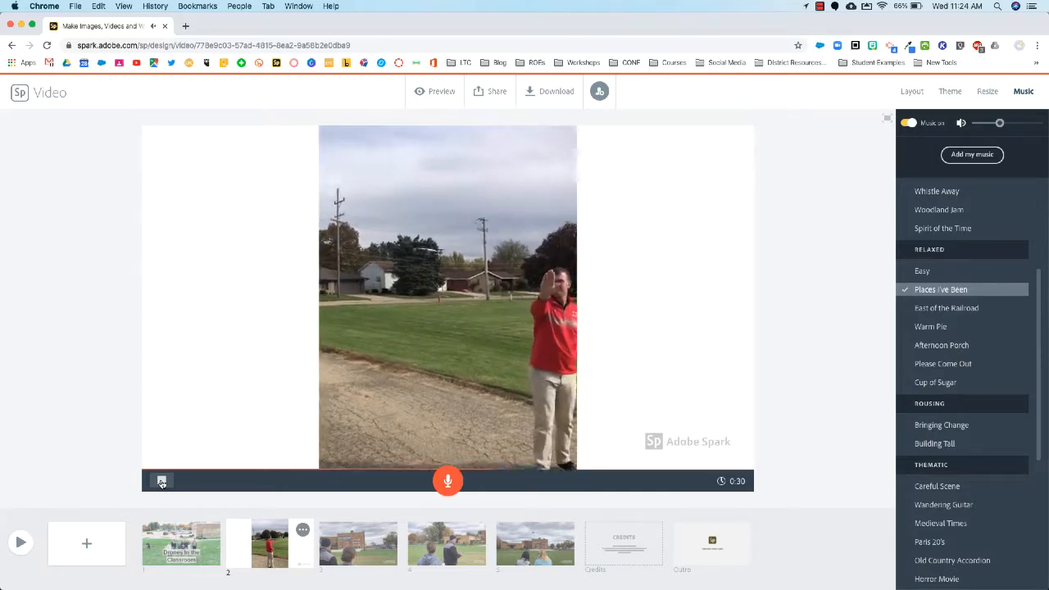
click(162, 482)
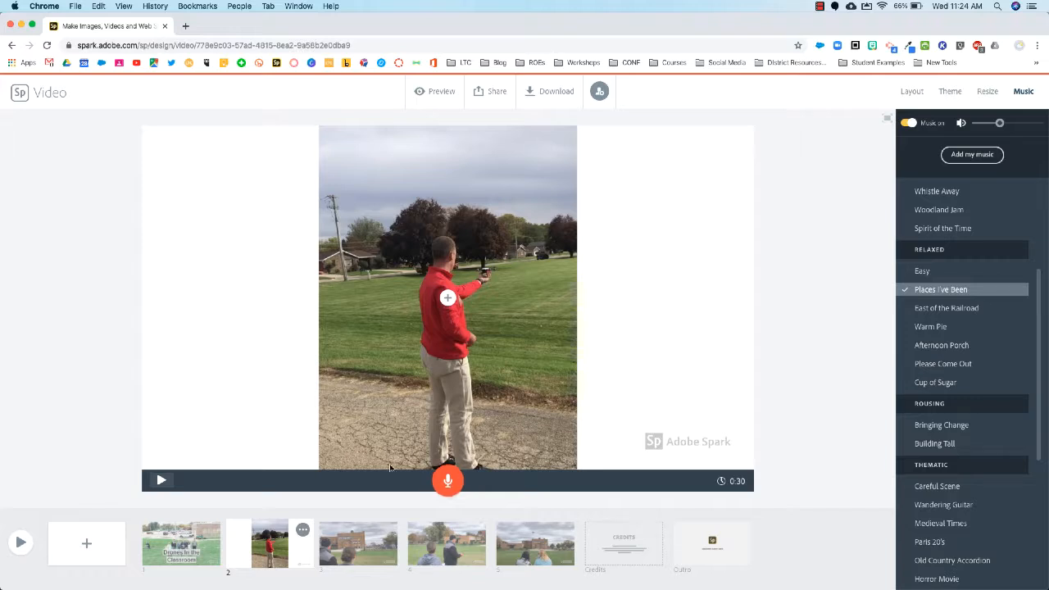
Step: Insert a blank slide after the second slide, and delete it again
click(87, 549)
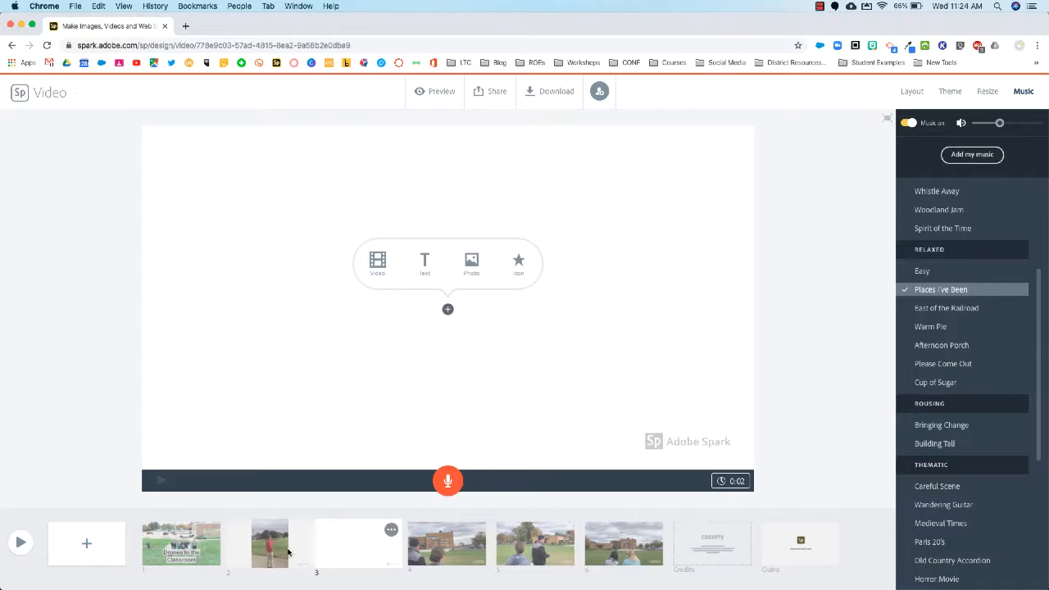
click(392, 531)
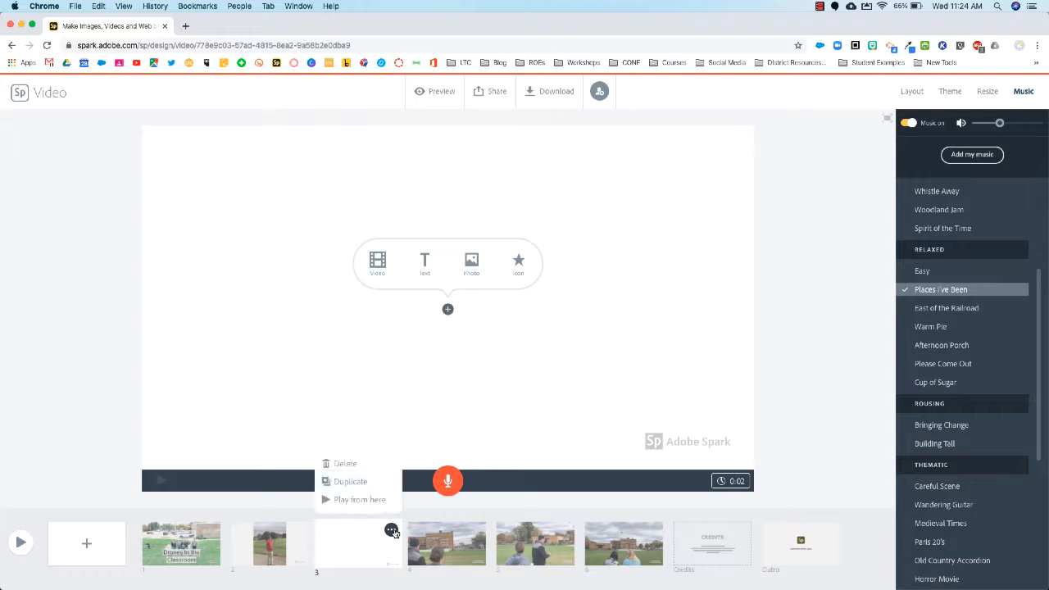
click(363, 469)
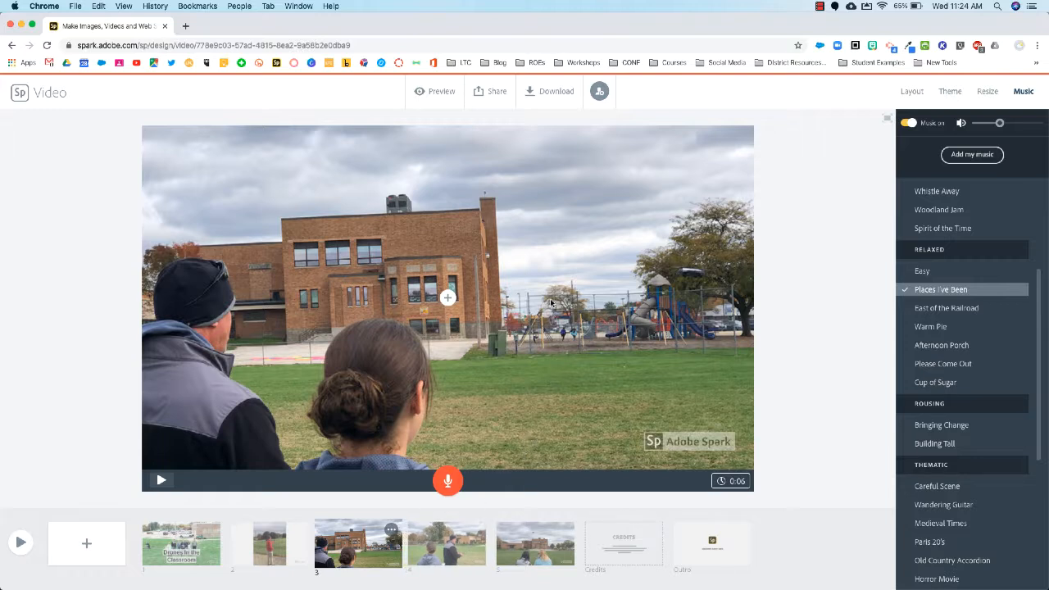
Step: Preview the whole video from the beginning, pause it after about 2 seconds and return to the editor
click(442, 93)
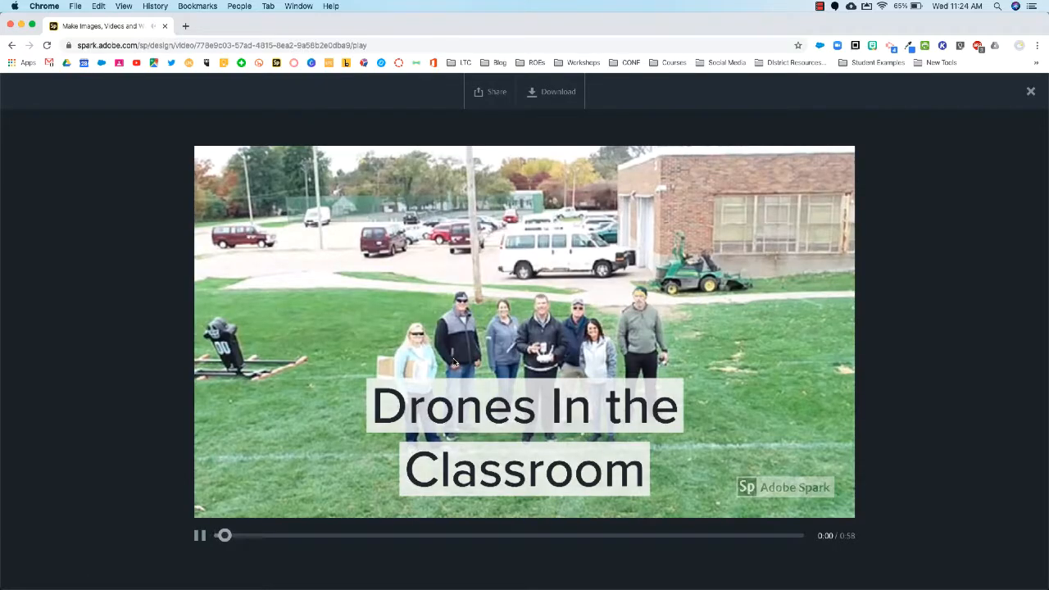
click(199, 537)
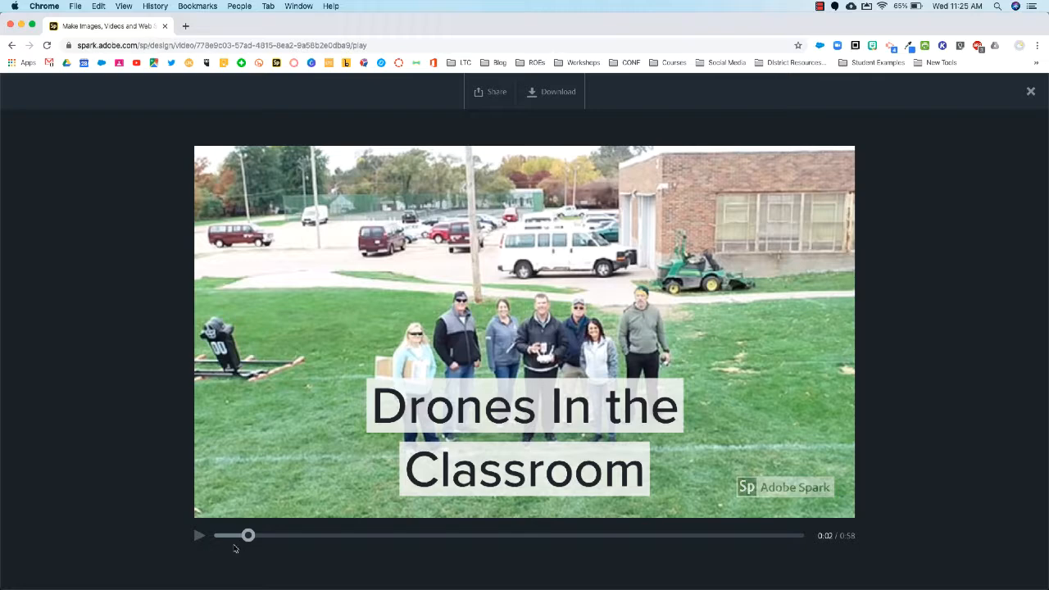
click(1031, 91)
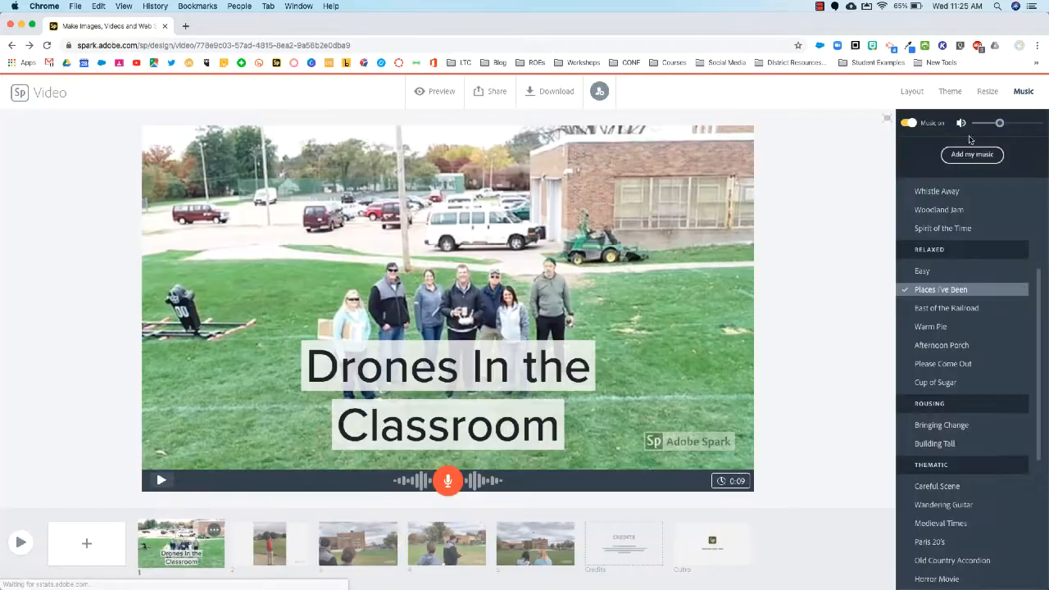
Step: Open the video's publishing options and view the class choices for sharing to Google Classroom, without sharing it
click(495, 99)
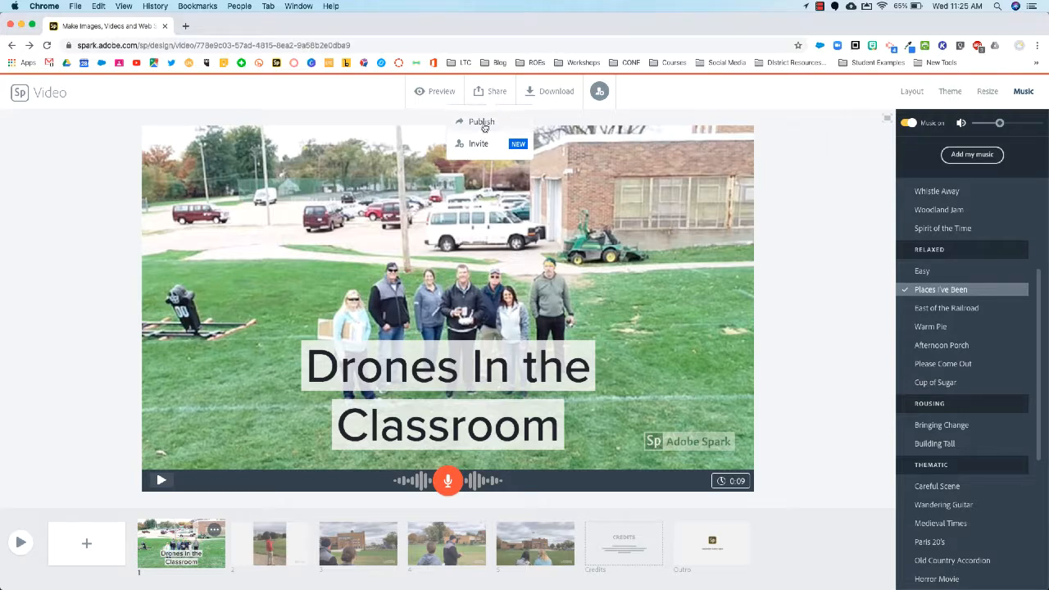
click(482, 122)
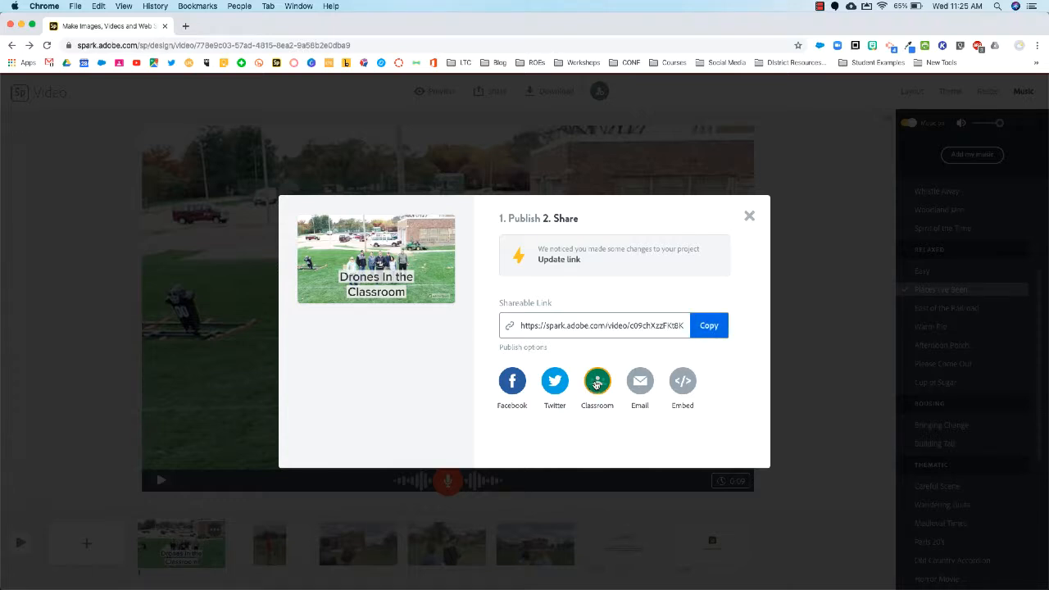
click(598, 383)
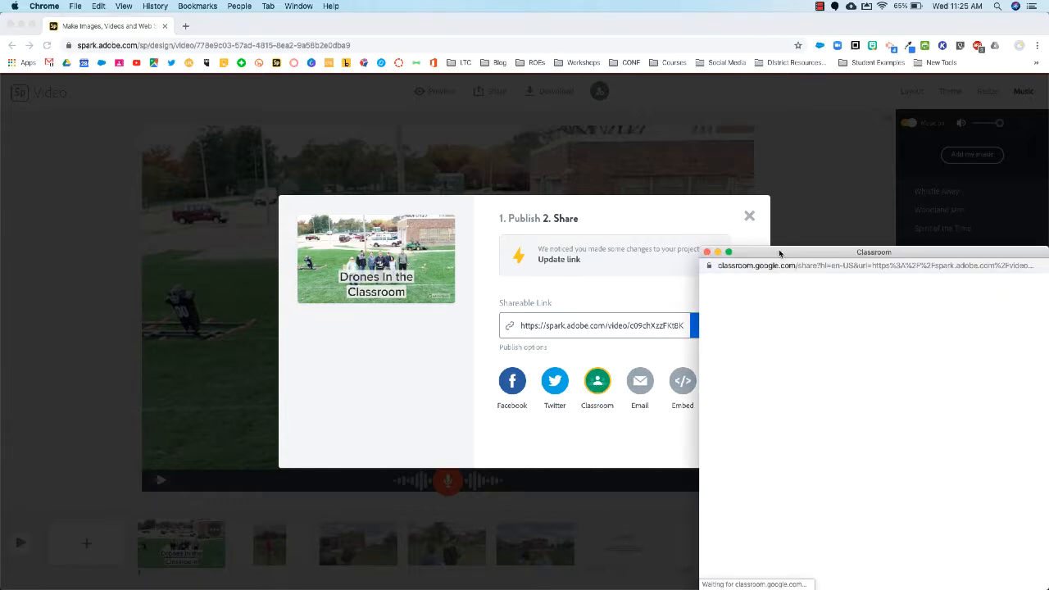
drag(776, 253, 477, 140)
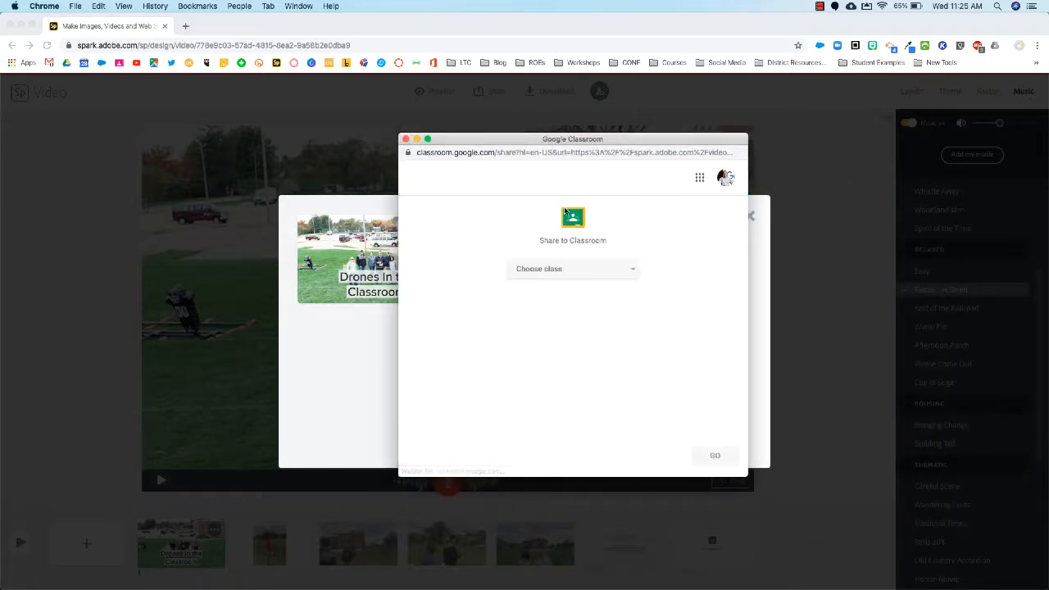
click(597, 275)
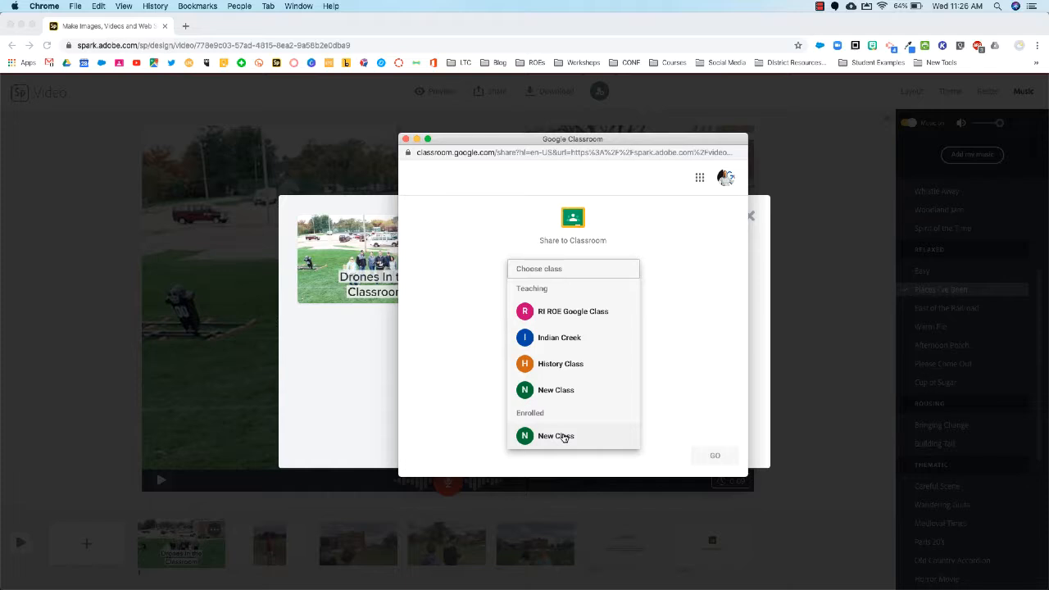
click(406, 138)
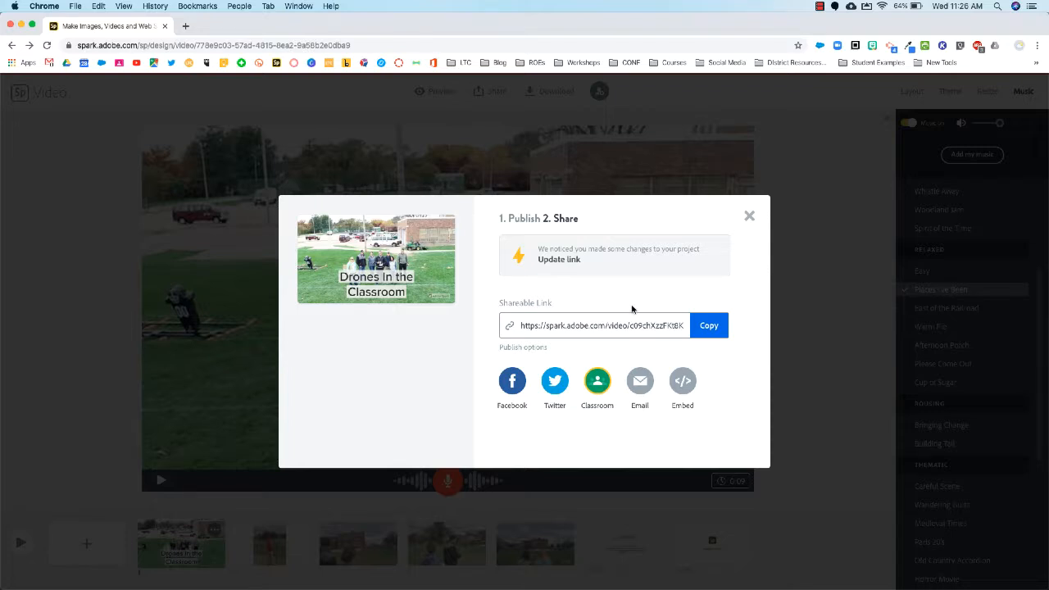
Step: Copy the video's shareable link, and view the form for inviting collaborators to the project without adding anyone
click(696, 328)
click(748, 220)
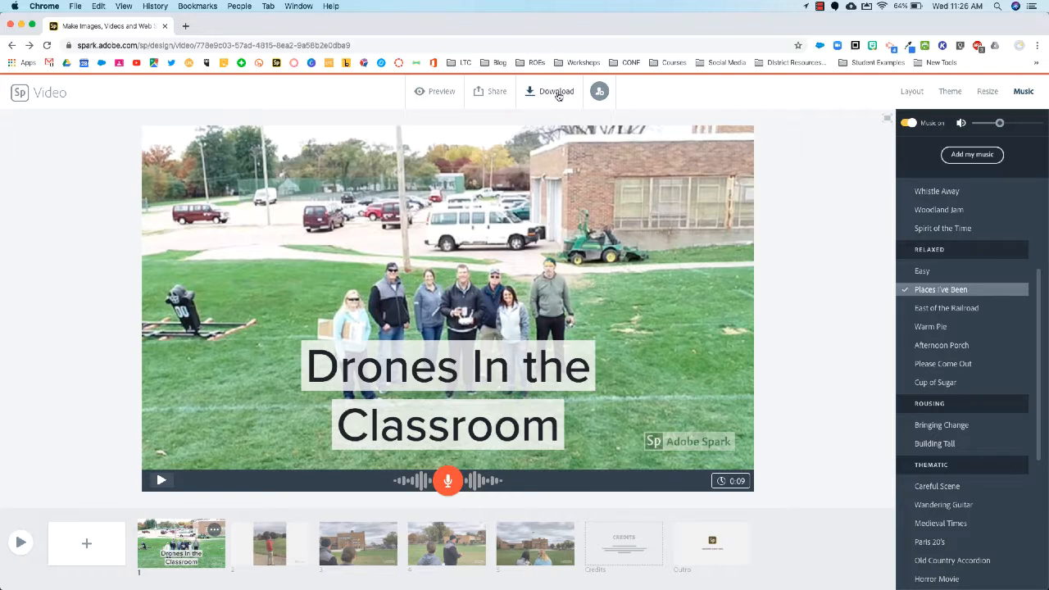
click(601, 94)
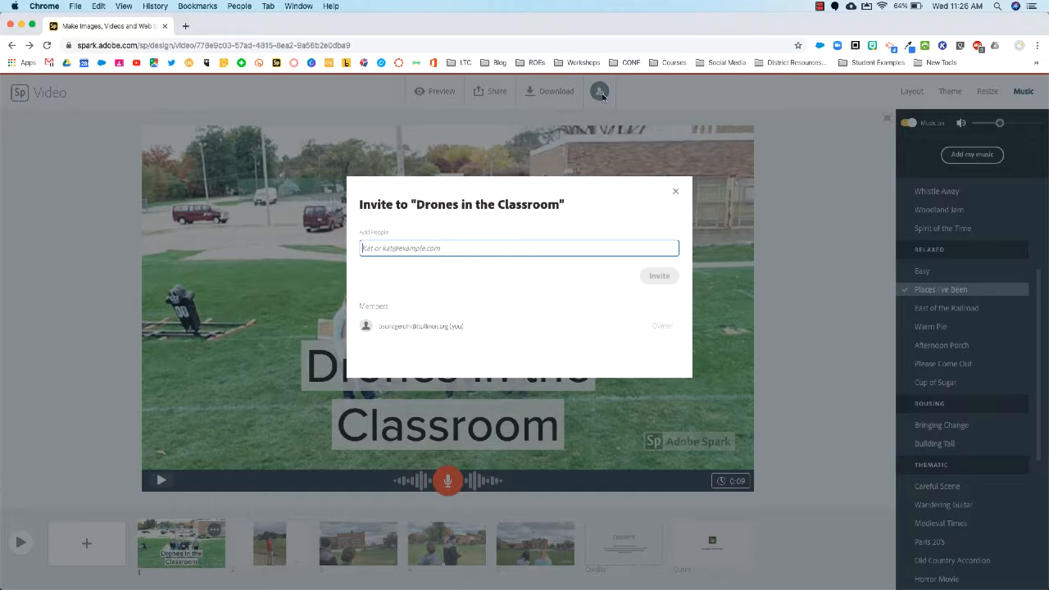
click(679, 193)
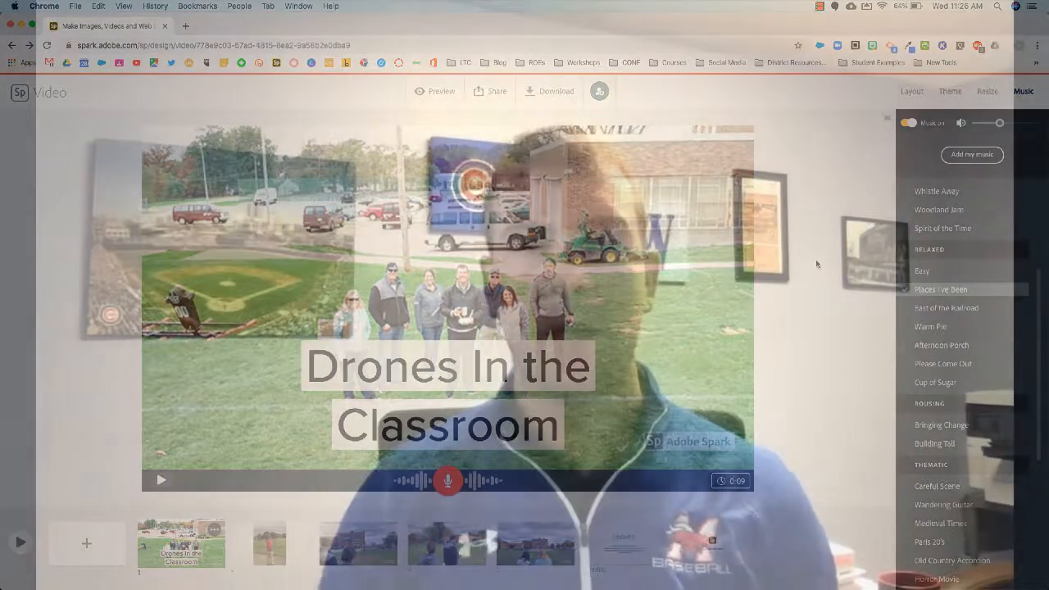